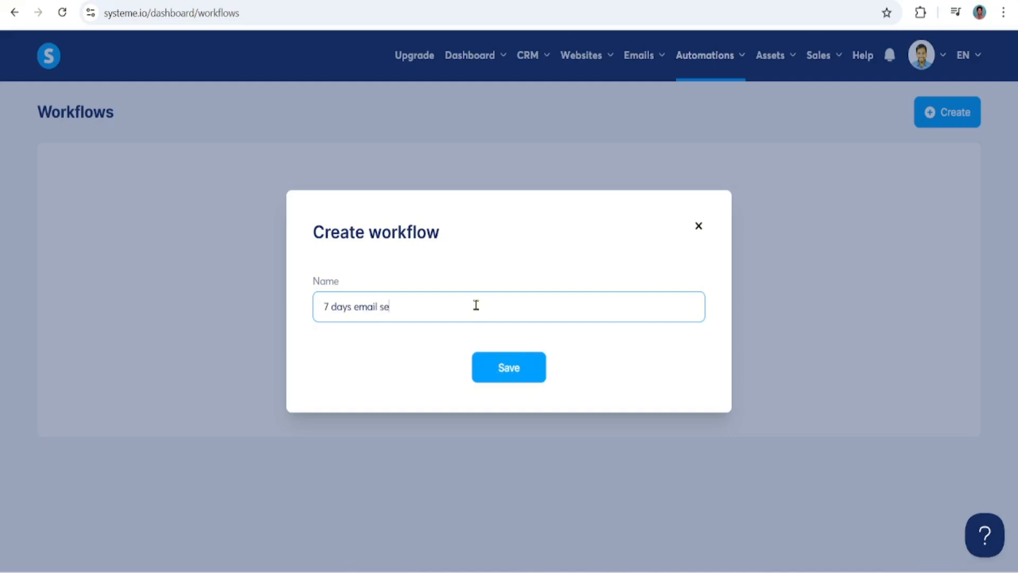
- Name the new workflow "7 days email sequence", save it, and open it for editing
type("uence")
left_click(509, 367)
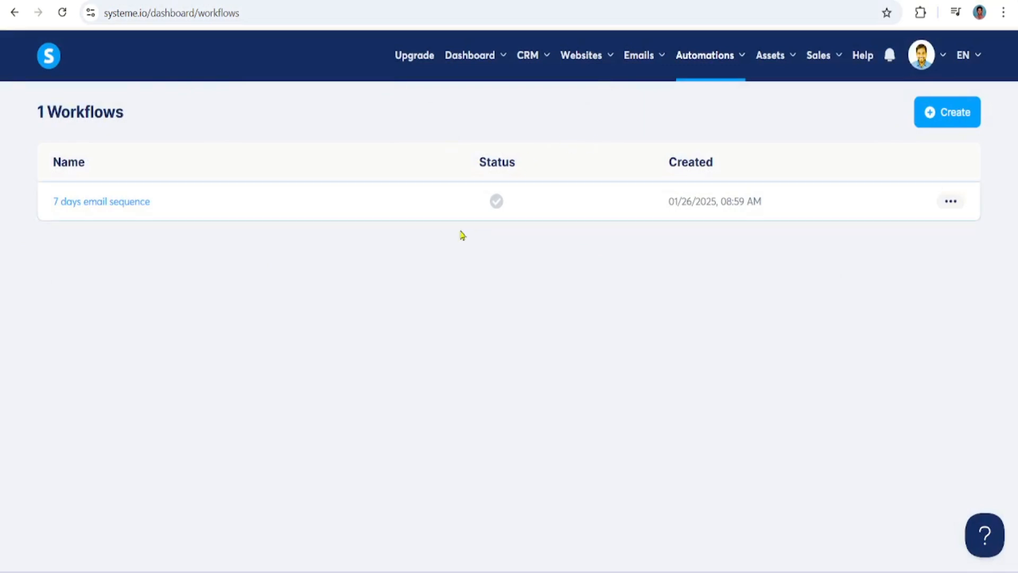
left_click(130, 205)
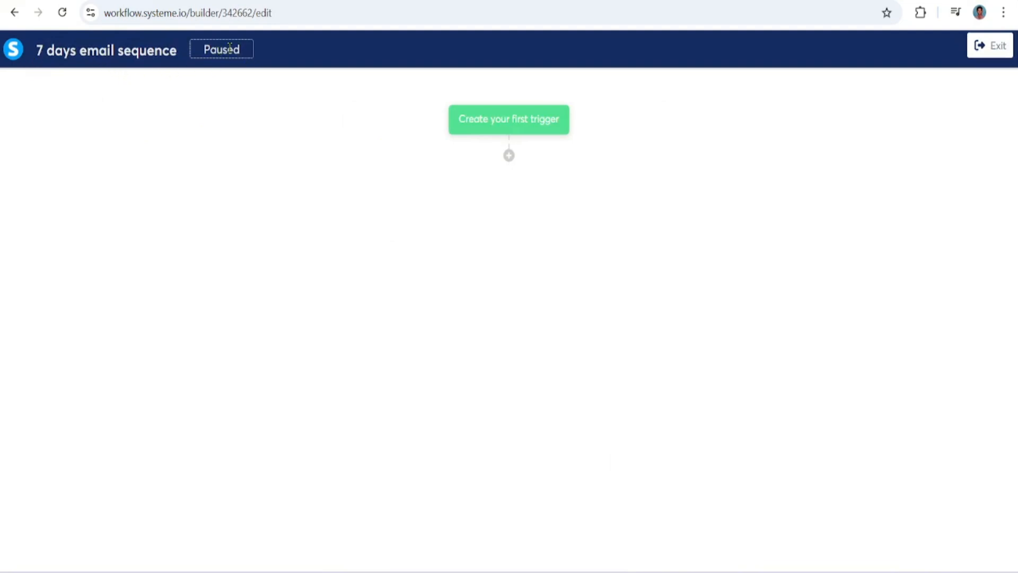
- Start the workflow's first trigger and choose Funnel form subscribed as its type
left_click(498, 118)
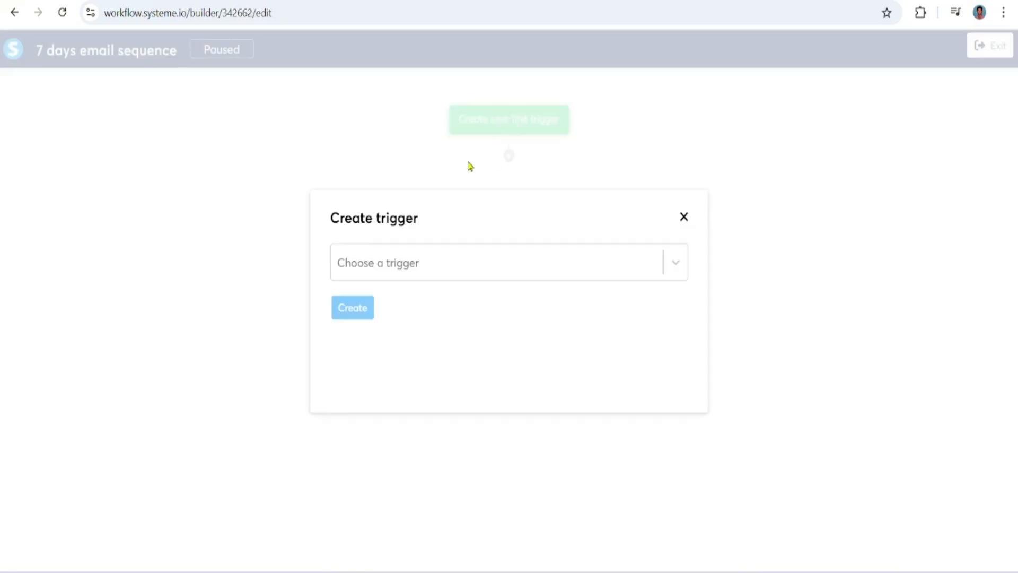
left_click(675, 261)
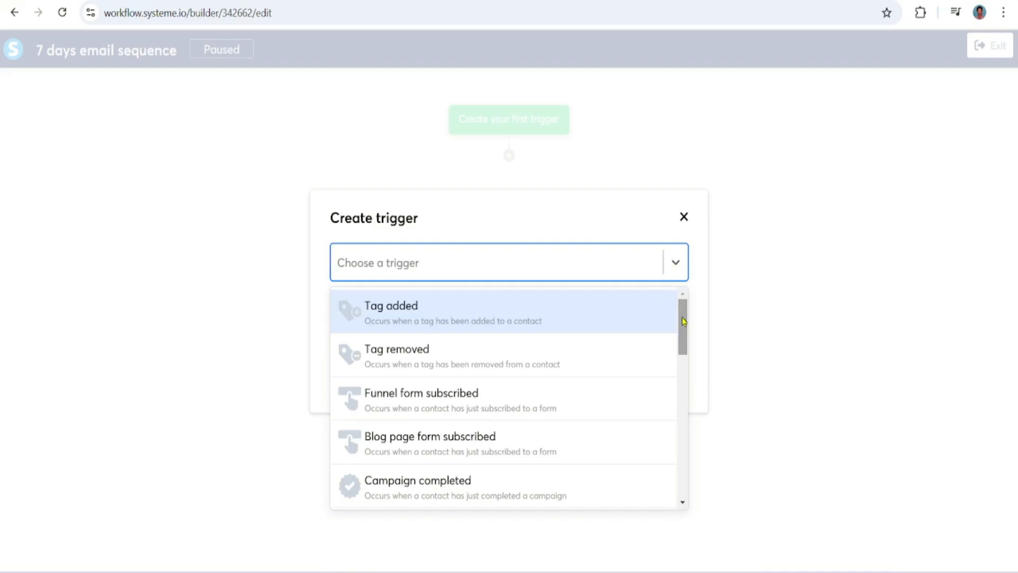
left_click_drag(683, 321, 684, 317)
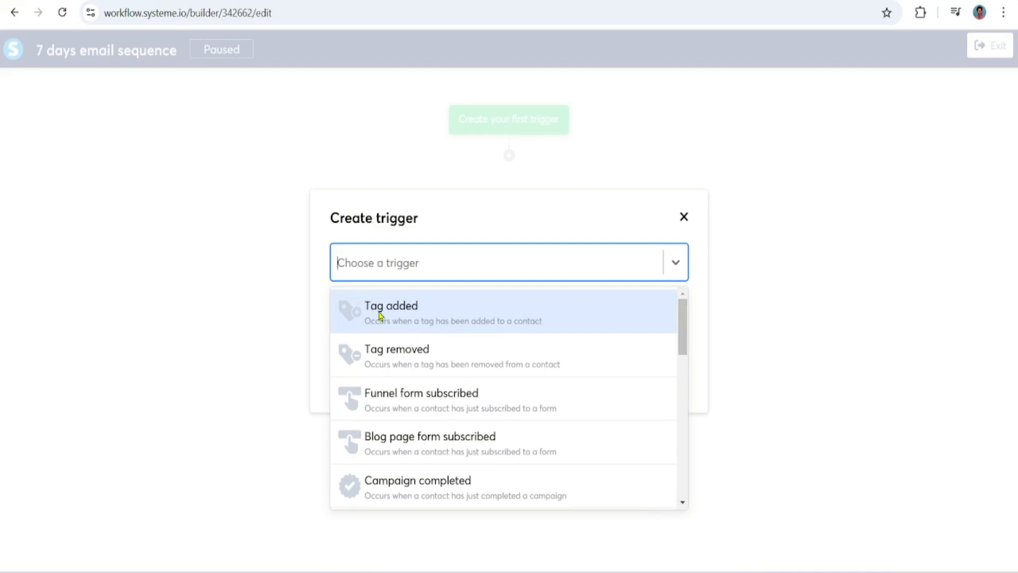
left_click_drag(683, 318, 684, 451)
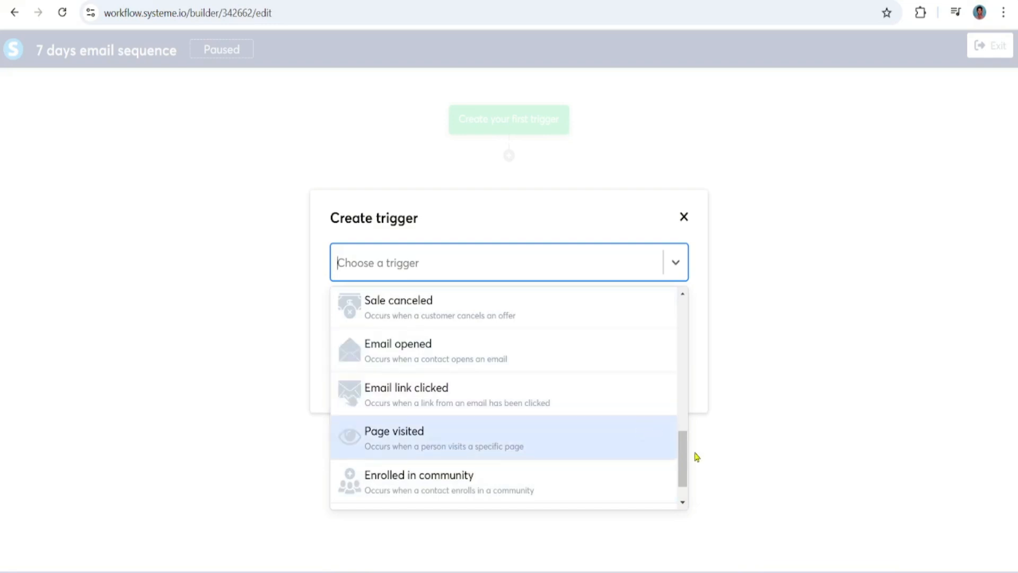
left_click_drag(683, 464, 684, 350)
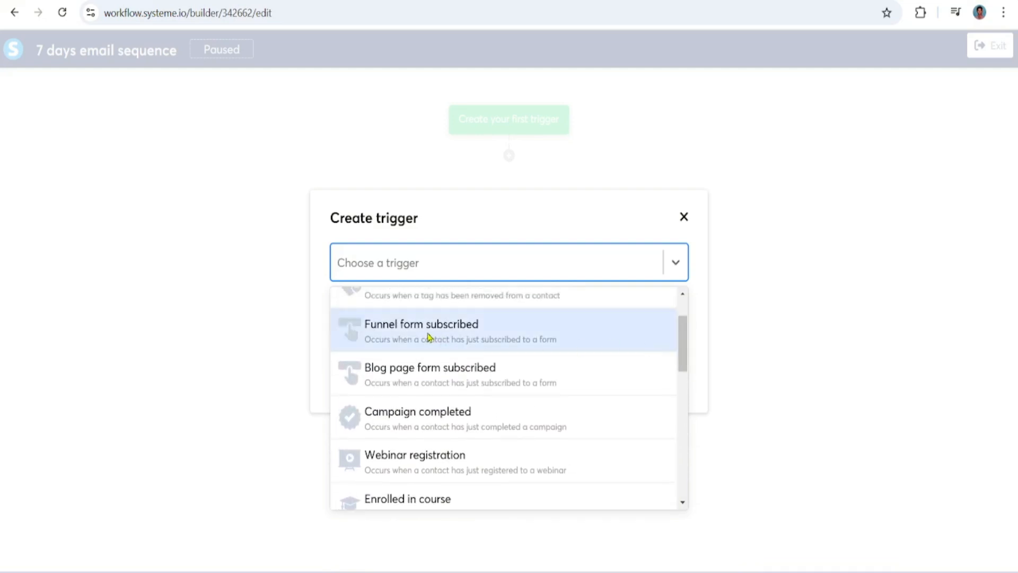
left_click(466, 340)
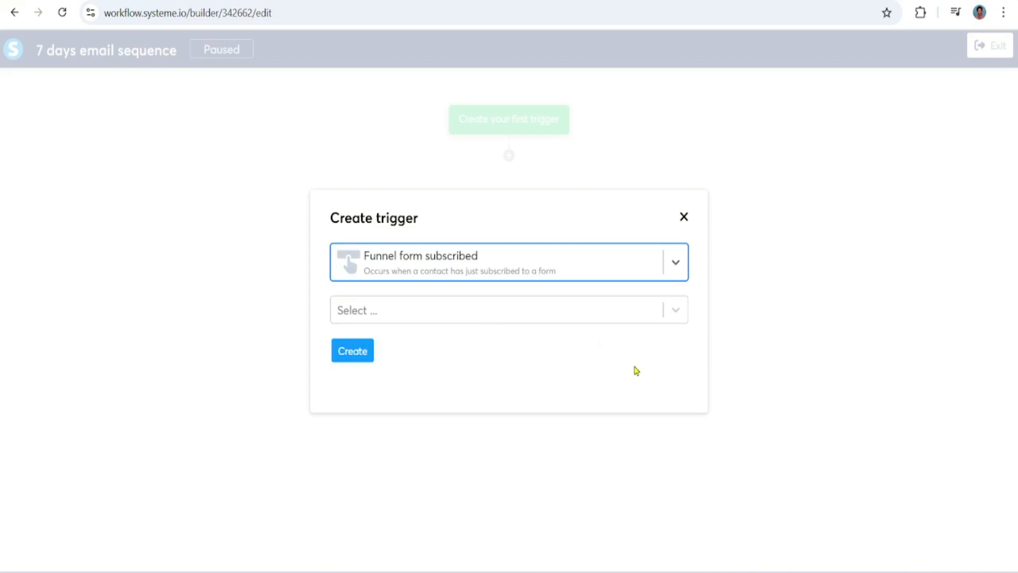
- Set the trigger's funnel to Youtube tutorial and its page to Squeeze page, and create the trigger
left_click(671, 314)
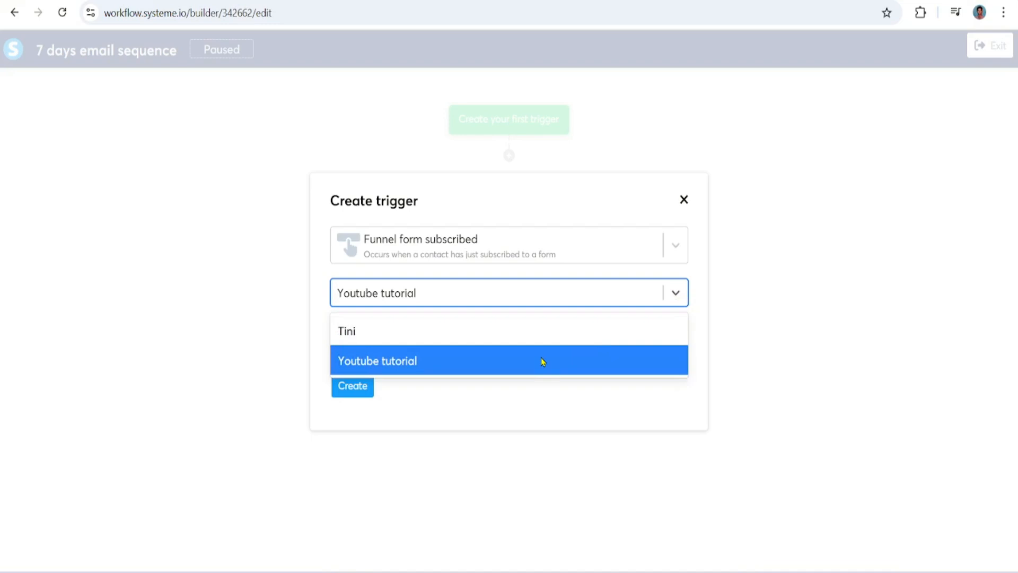
left_click(412, 364)
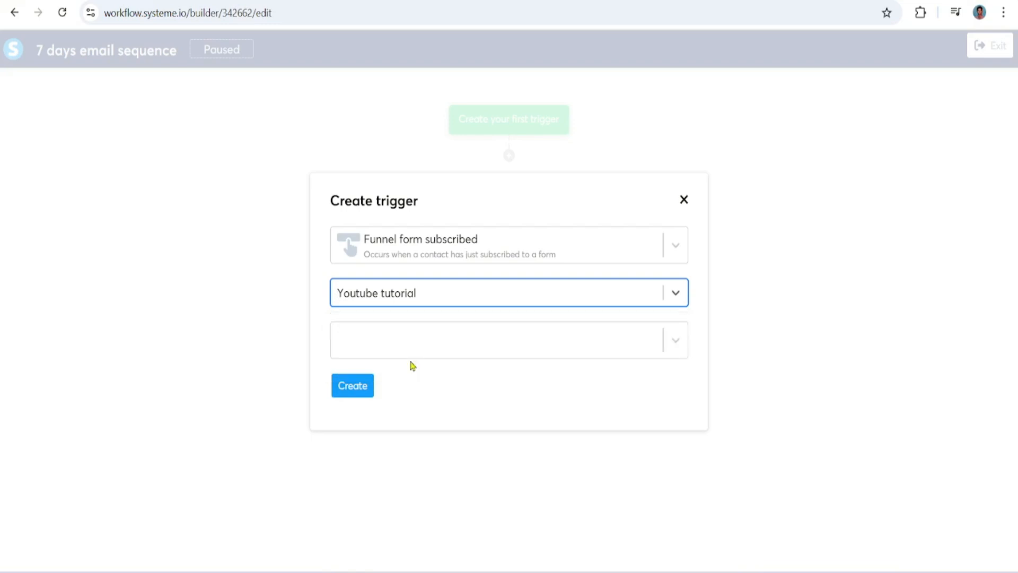
left_click(678, 342)
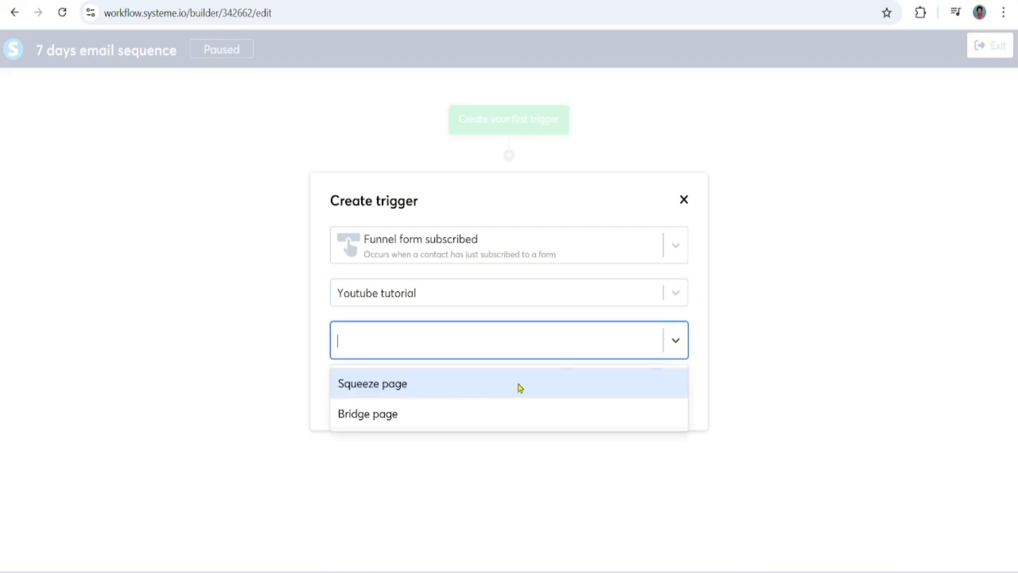
left_click(520, 387)
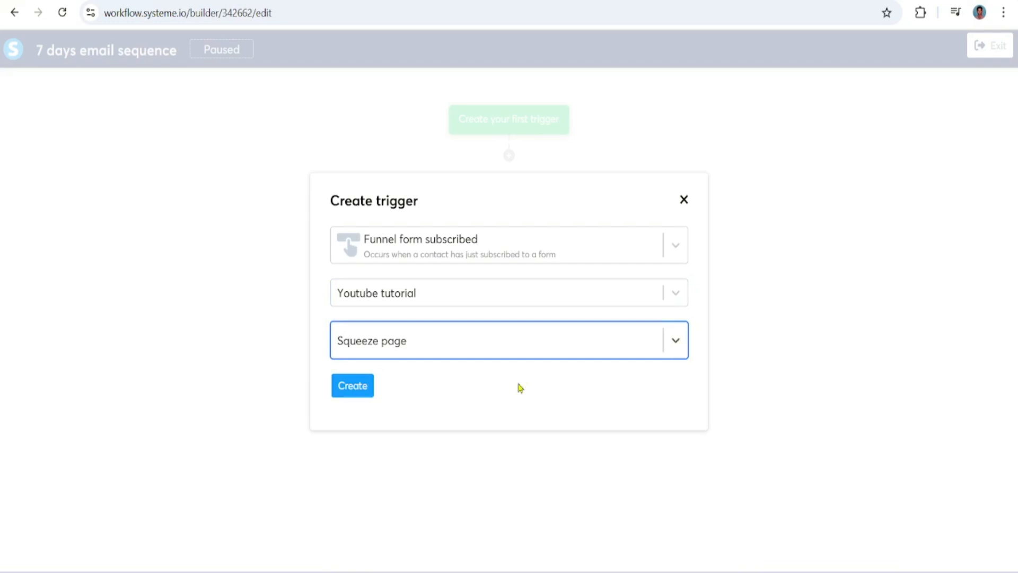
left_click(346, 393)
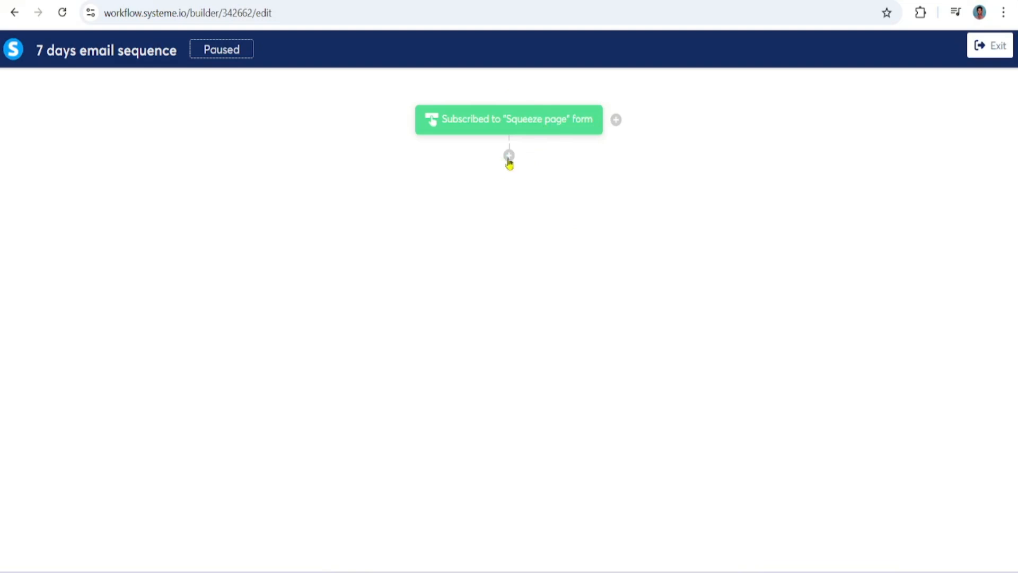
- Add an action step below the squeeze page trigger, with Send an email as the action
left_click(509, 157)
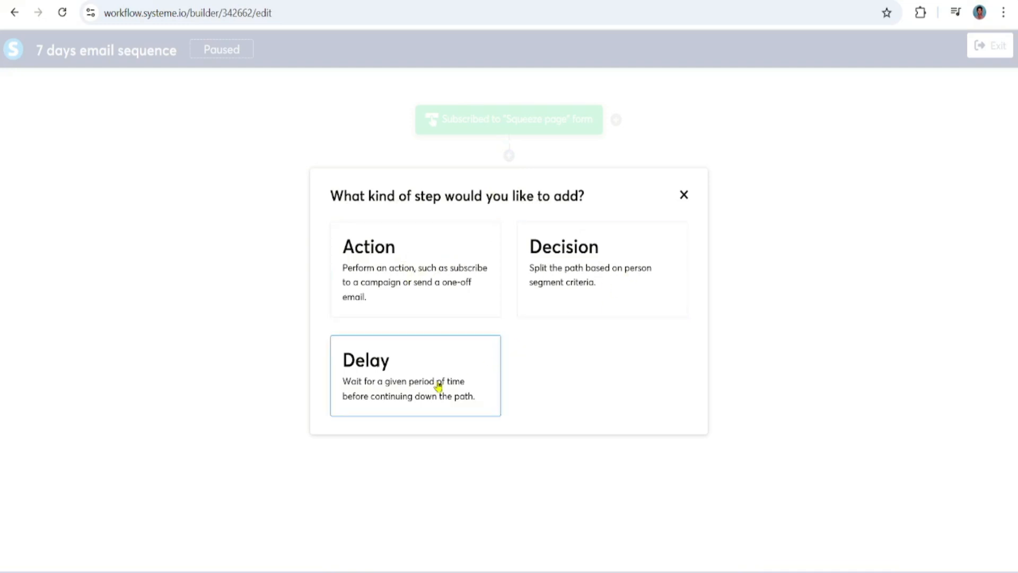
left_click(415, 268)
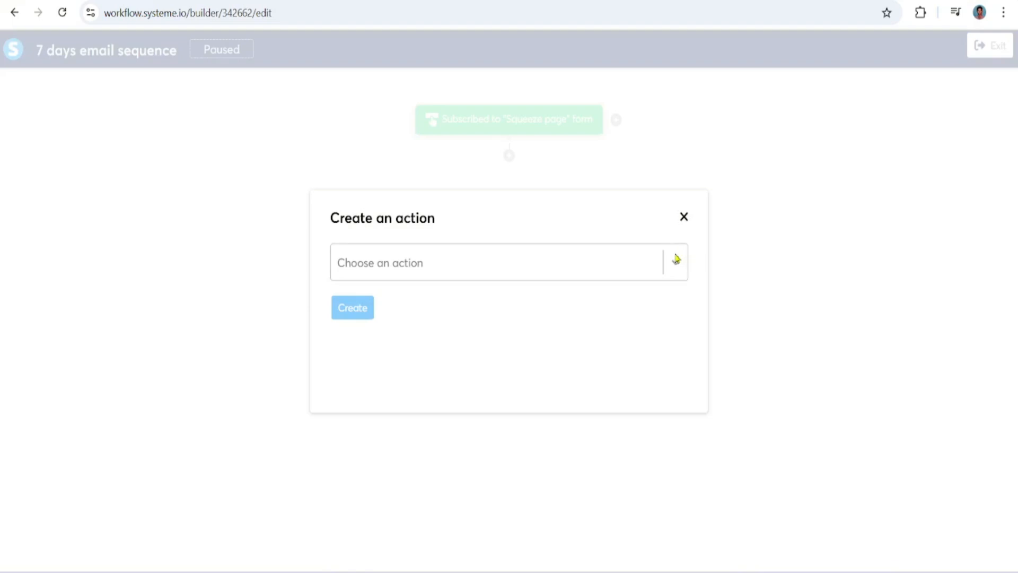
left_click(675, 259)
scroll(455, 350, "down", 5)
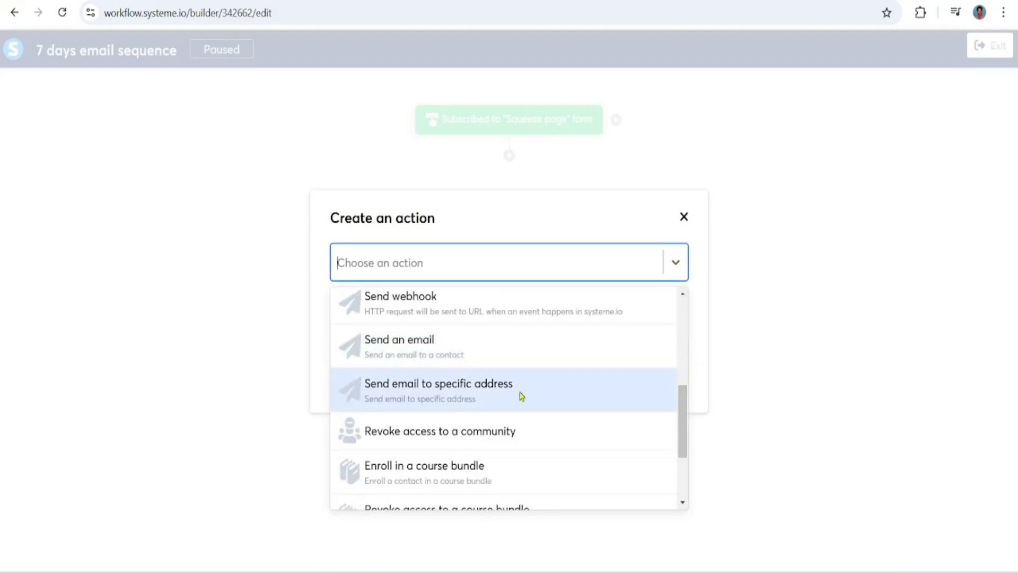
scroll(636, 406, "up", 1)
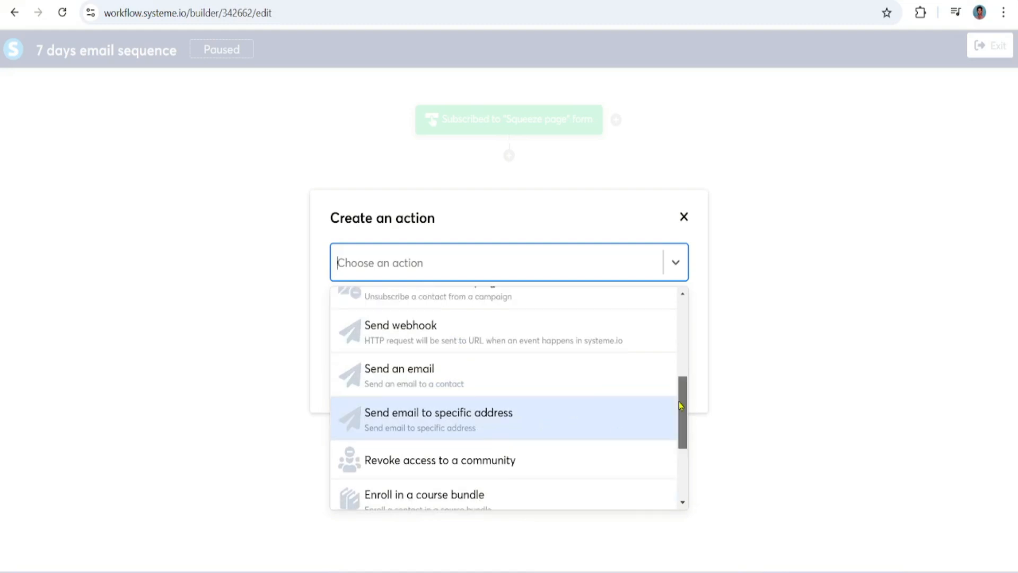
left_click(408, 374)
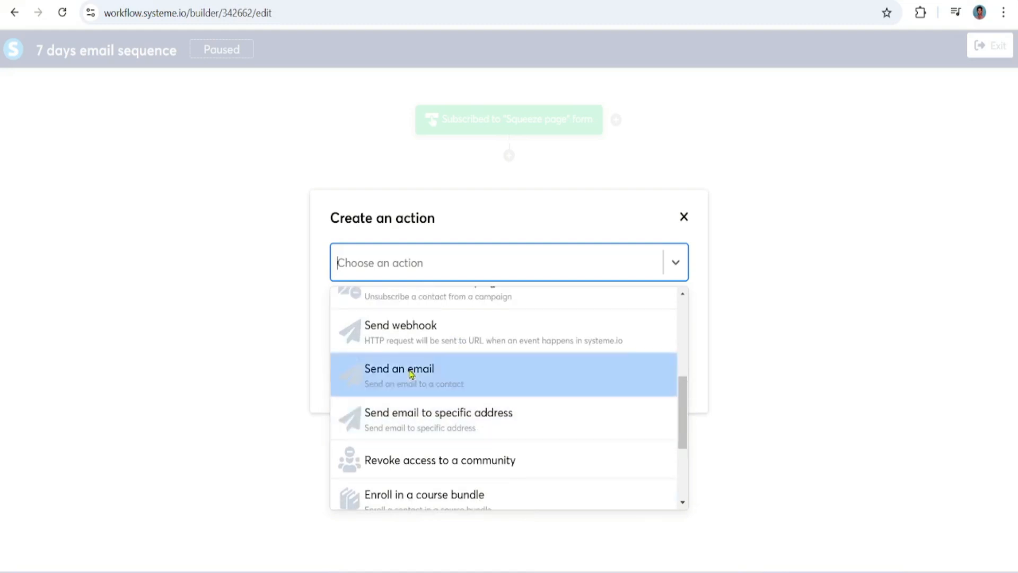
- Check the existing emails for the action, and create a new email with the subject "Welcome email" for editing
left_click(675, 291)
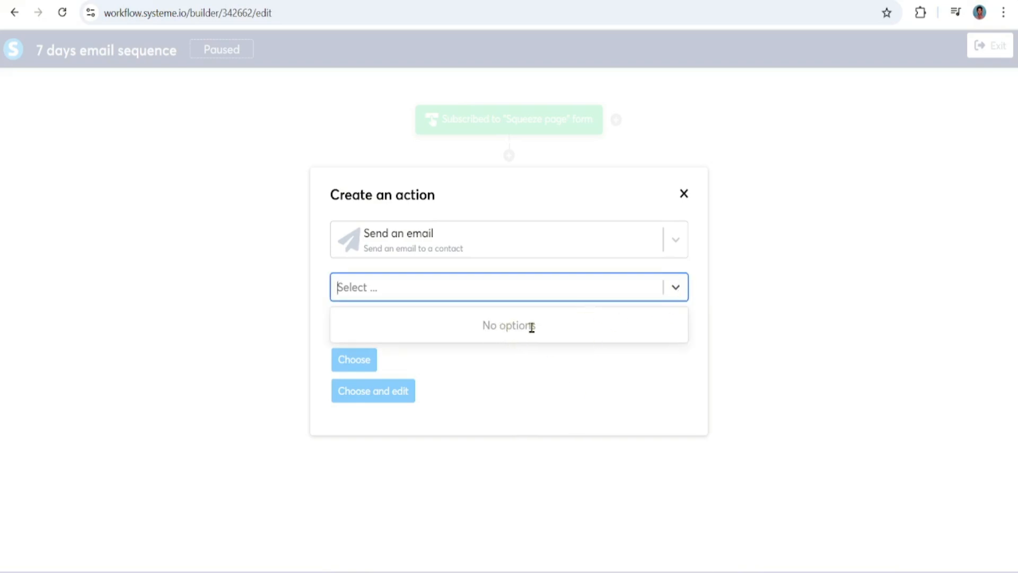
left_click(602, 371)
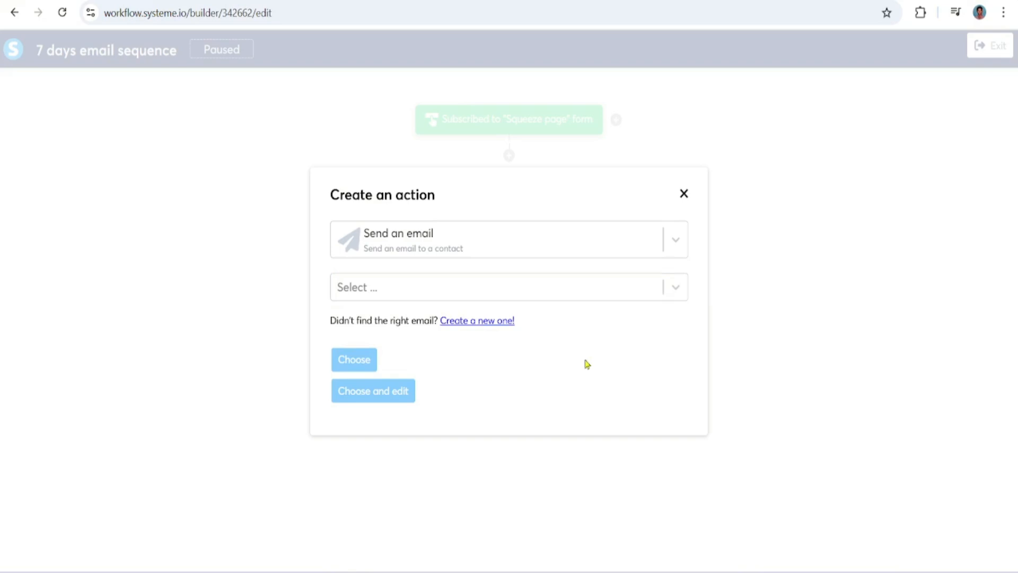
left_click(479, 322)
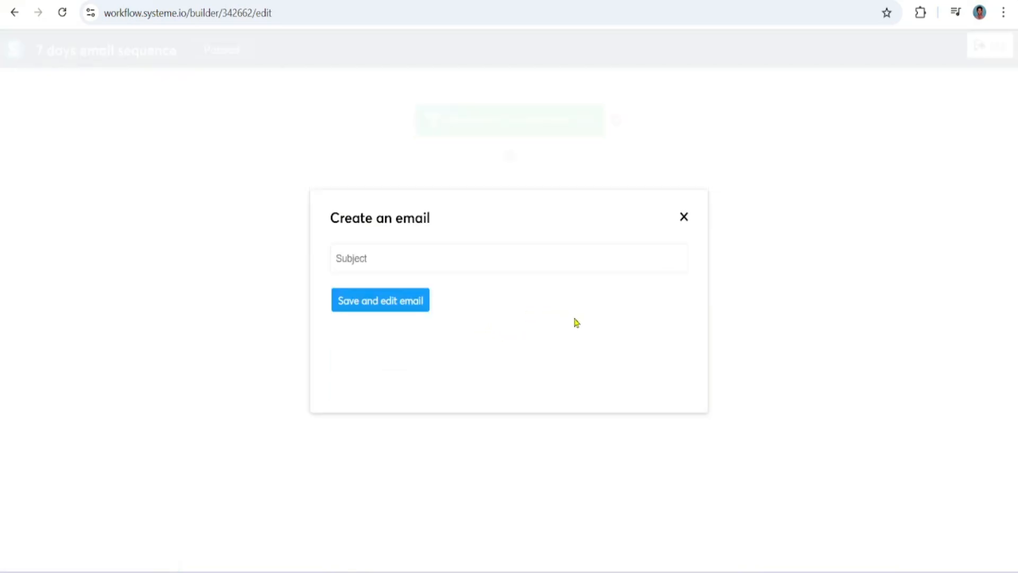
left_click(466, 257)
type("Tes")
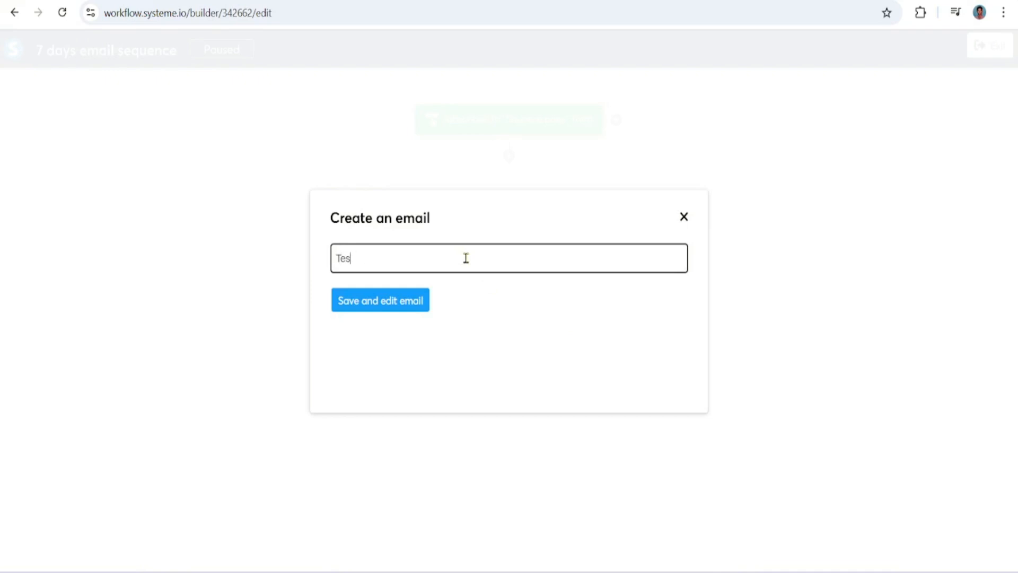
key("BackSpace")
key("BackSpace")
type("Welcom")
left_click(374, 307)
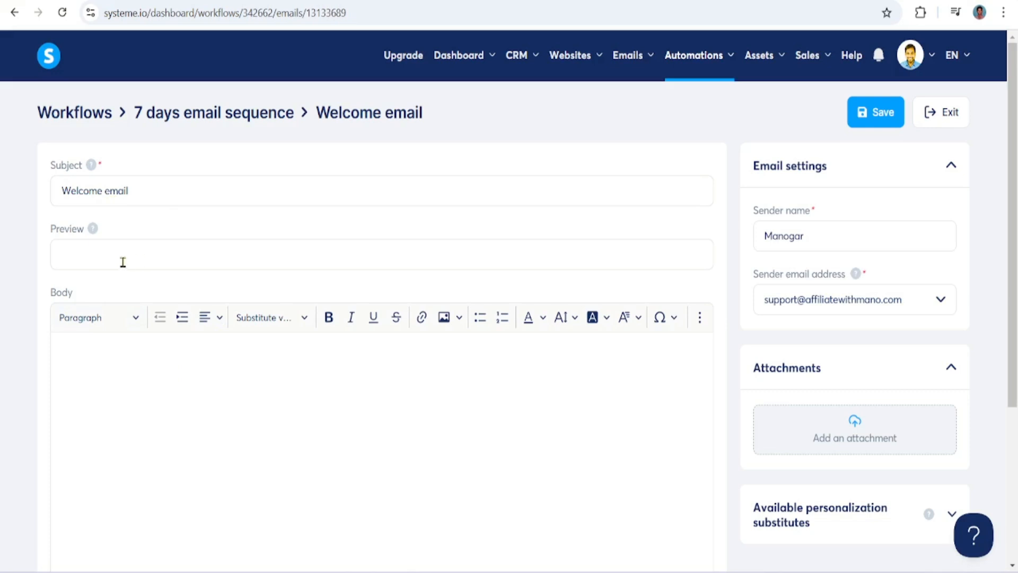
- Write the email body as spaced lines: "Hey friend", "Welcome to my VIP circle", and "Here is the bonus as promised"
left_click(82, 358)
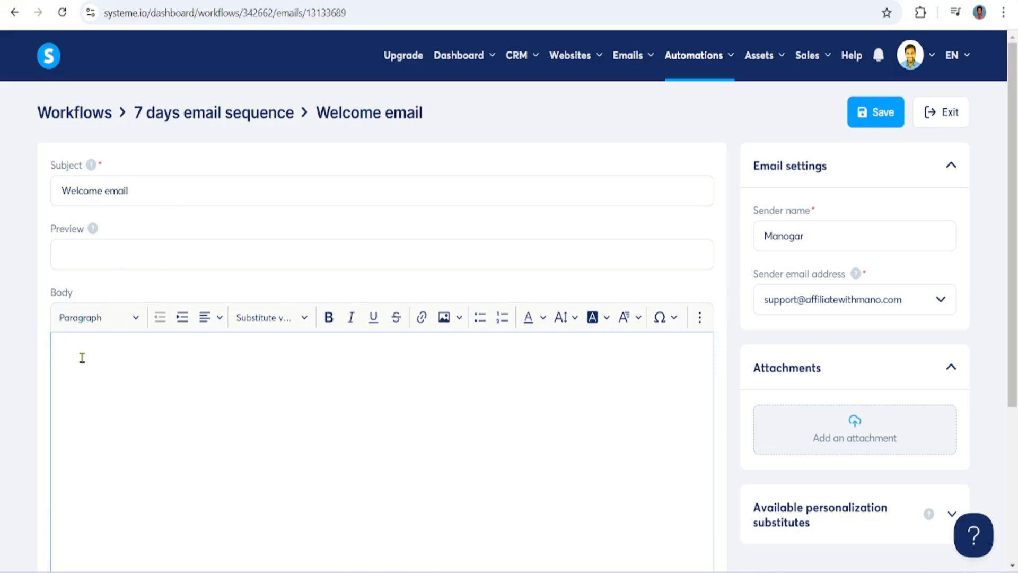
type("Hey friend")
key("Return")
type("Welcome to my VIP ci")
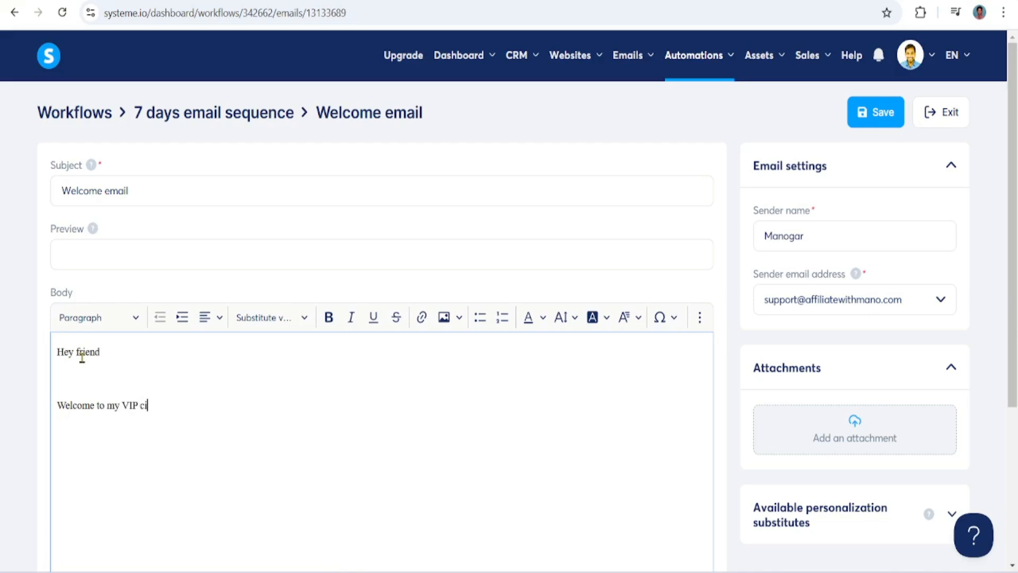
type("rcle")
key("Return")
type("Here is the n")
key("BackSpace")
type("bonus as ")
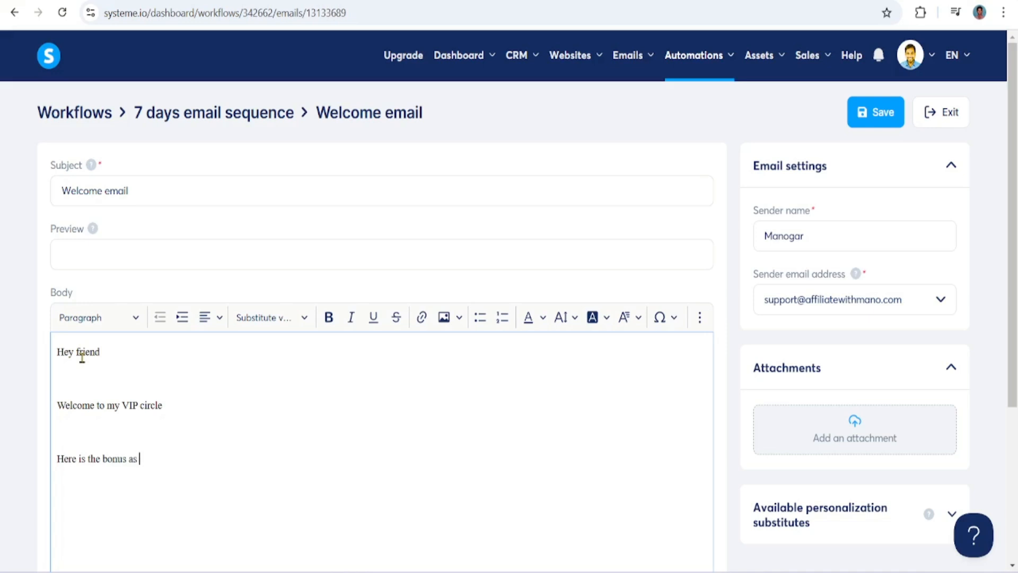
type("promised")
- Prefix the bonus line with ">>" and add a closing "talk soon" with the sender's first name below it
left_click(58, 460)
type(">>")
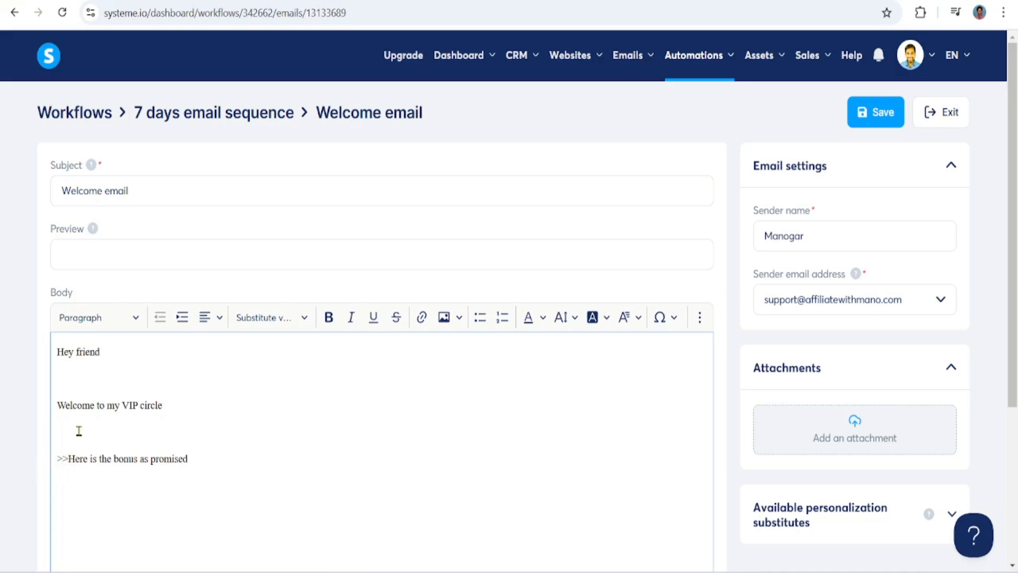
left_click(366, 453)
type("talk soon ")
type("Mano")
- Make the ">>Here is the bonus as promised" line bold and underlined, and open and dismiss its link URL entry
triple_click(99, 460)
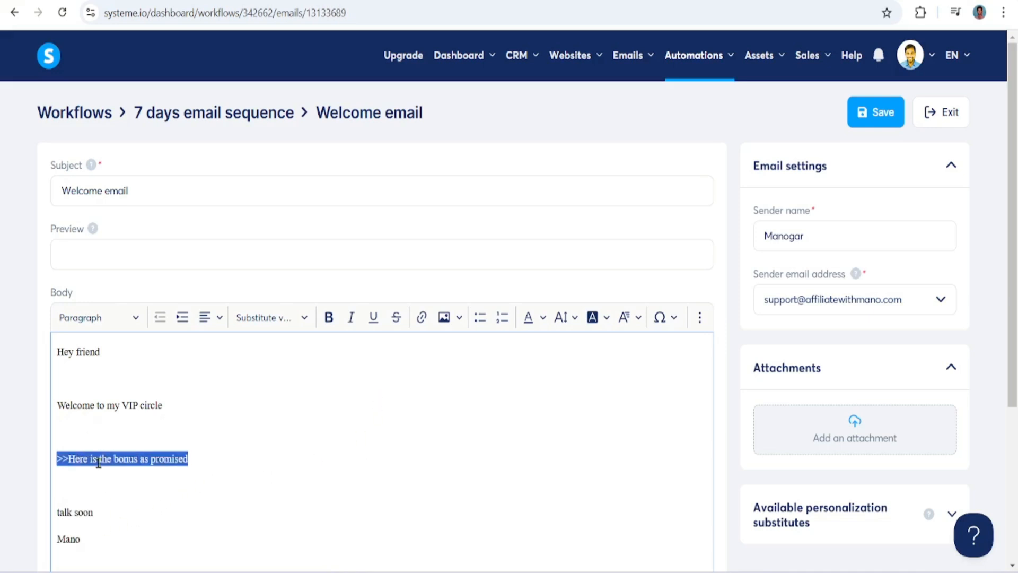
left_click(329, 317)
left_click(373, 318)
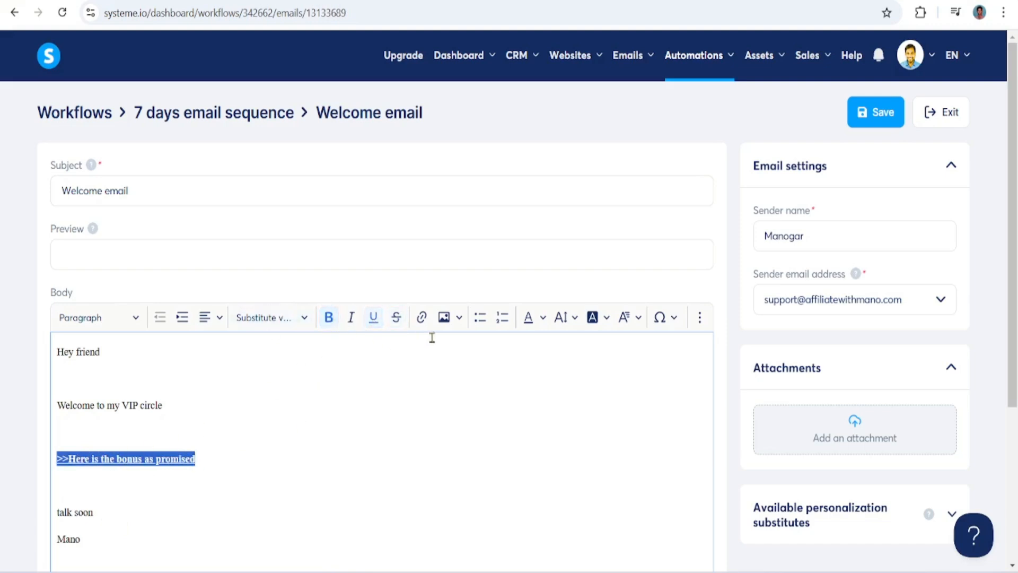
left_click(422, 318)
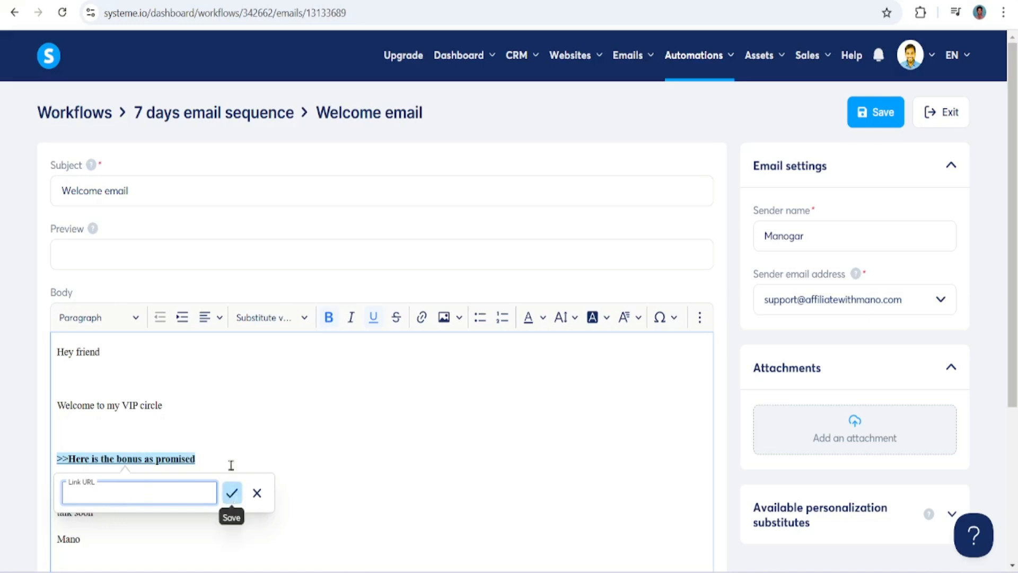
left_click(200, 400)
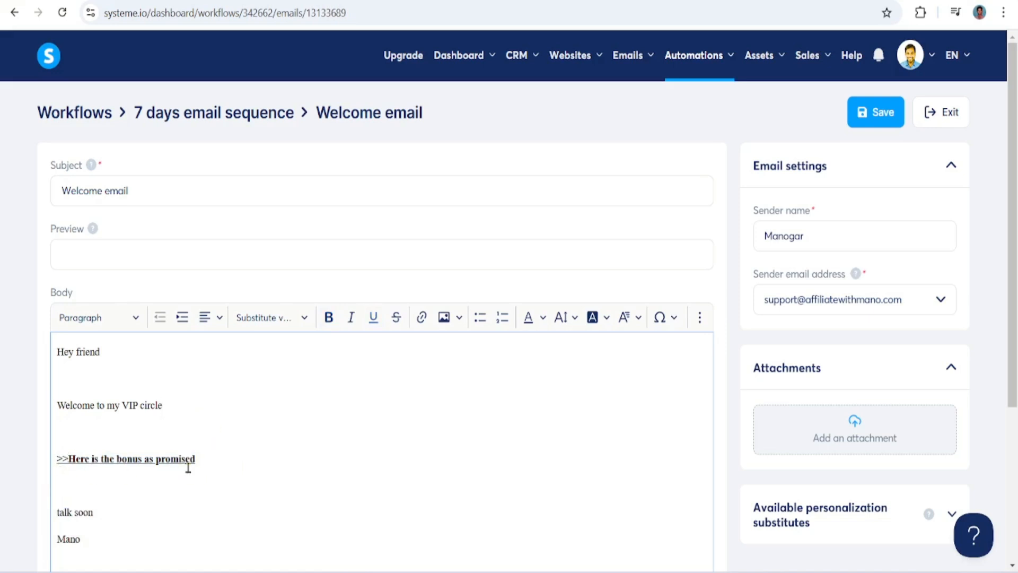
- Set the font size of the entire email body to 18
left_click_drag(116, 550, 51, 356)
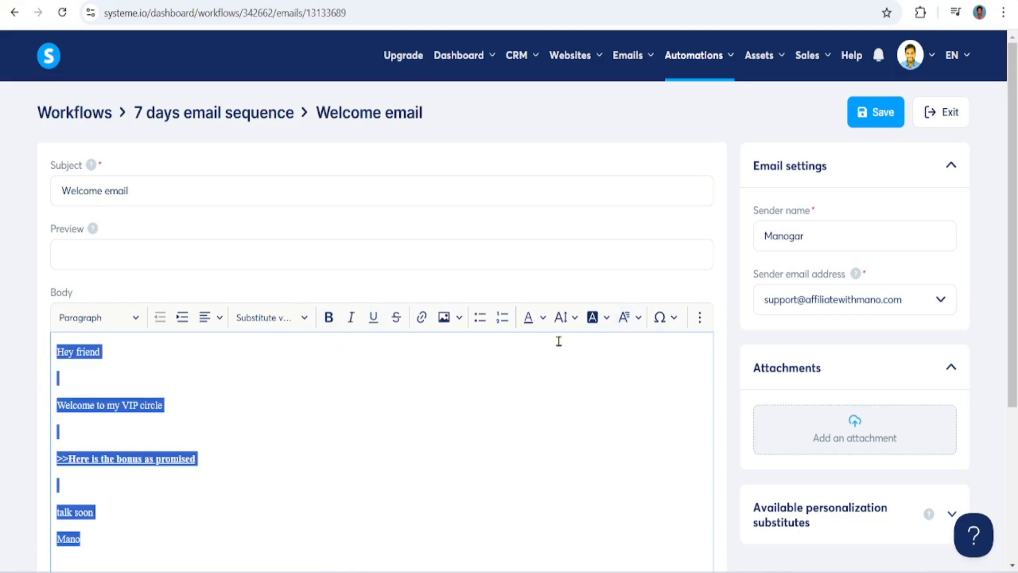
left_click(576, 319)
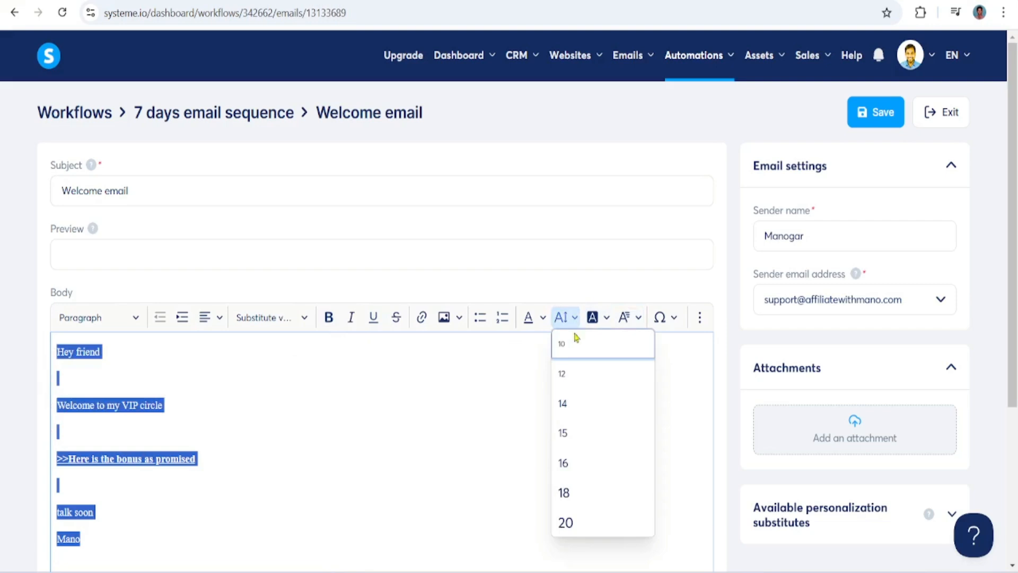
left_click(572, 494)
left_click(341, 429)
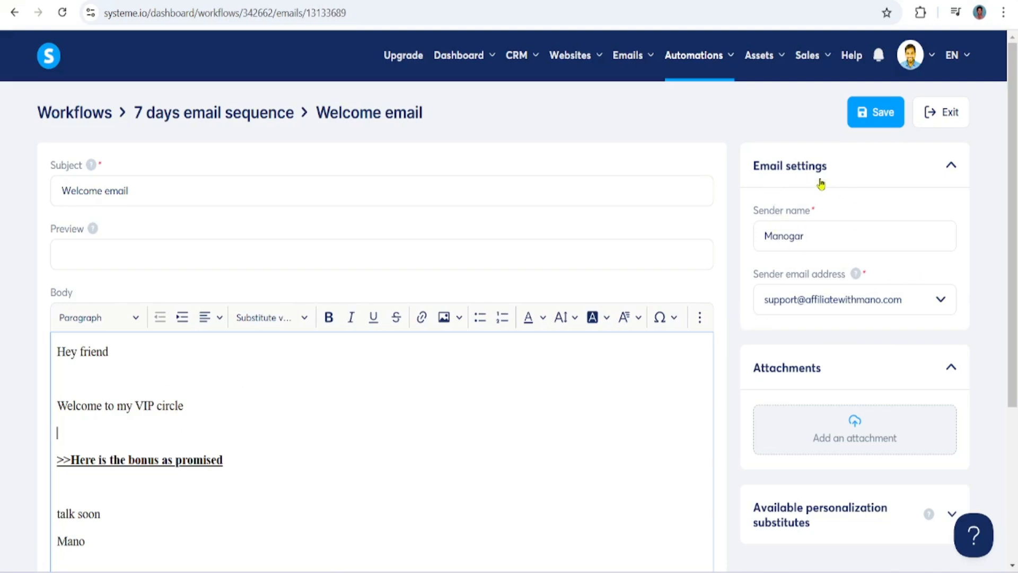
- Review the welcome email's sender details and body, and save the email
left_click_drag(759, 234, 850, 229)
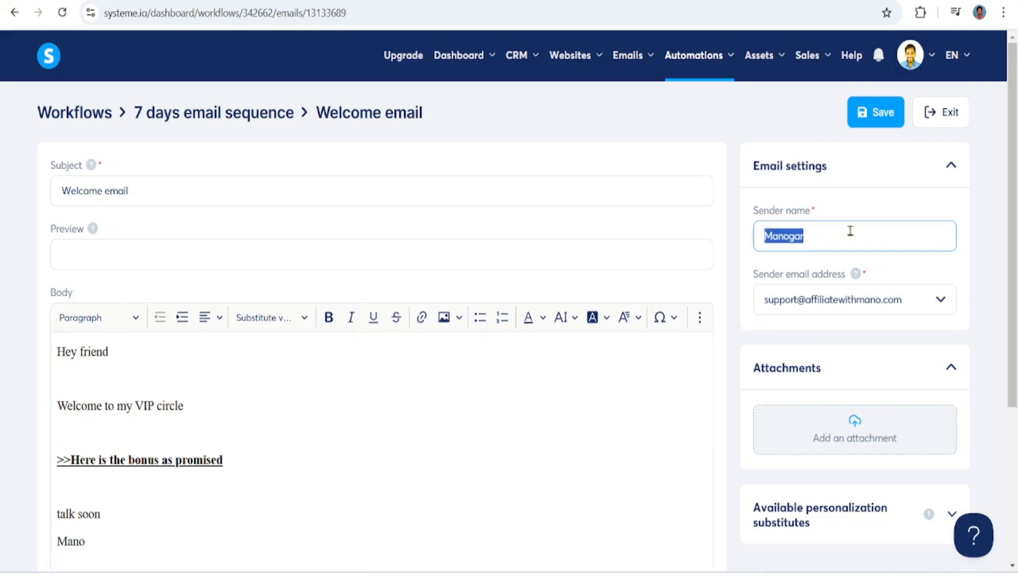
left_click(838, 243)
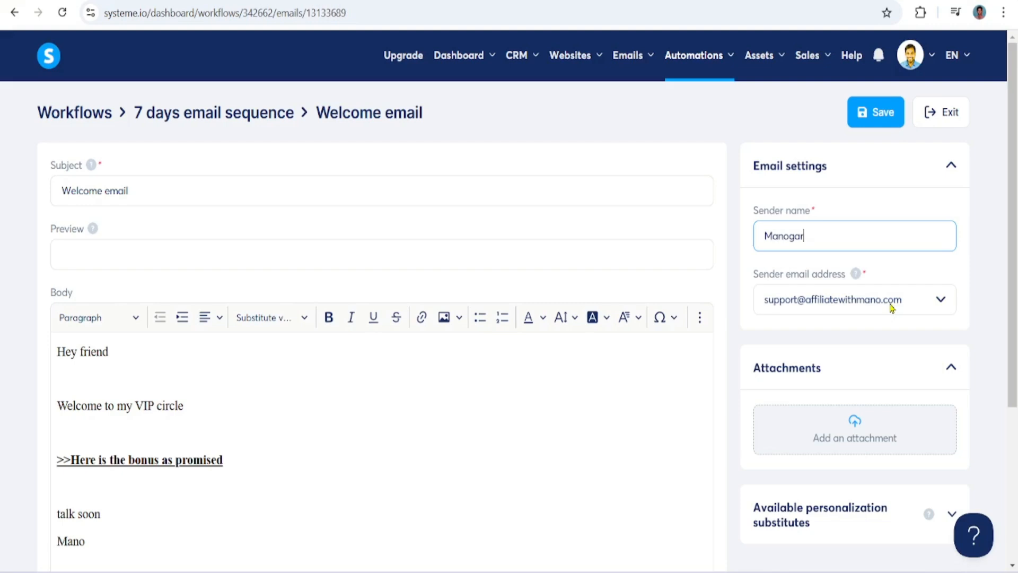
scroll(891, 308, "down", 4)
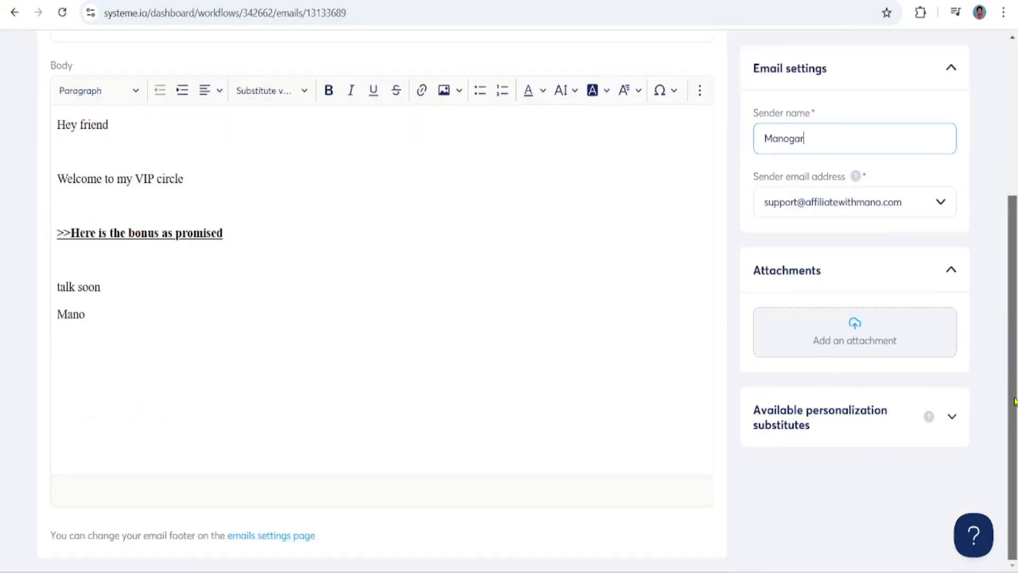
scroll(901, 239, "up", 5)
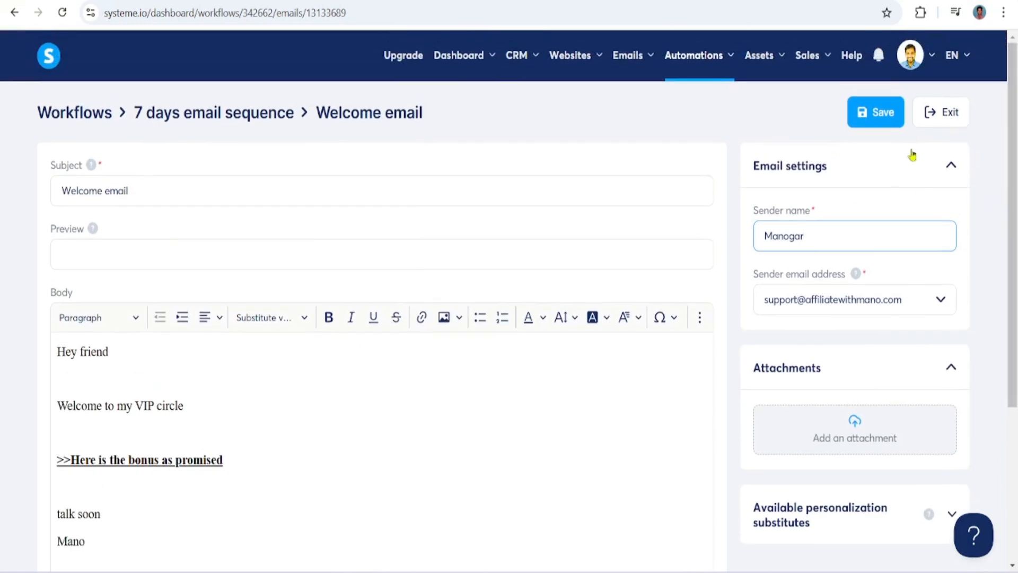
left_click(874, 117)
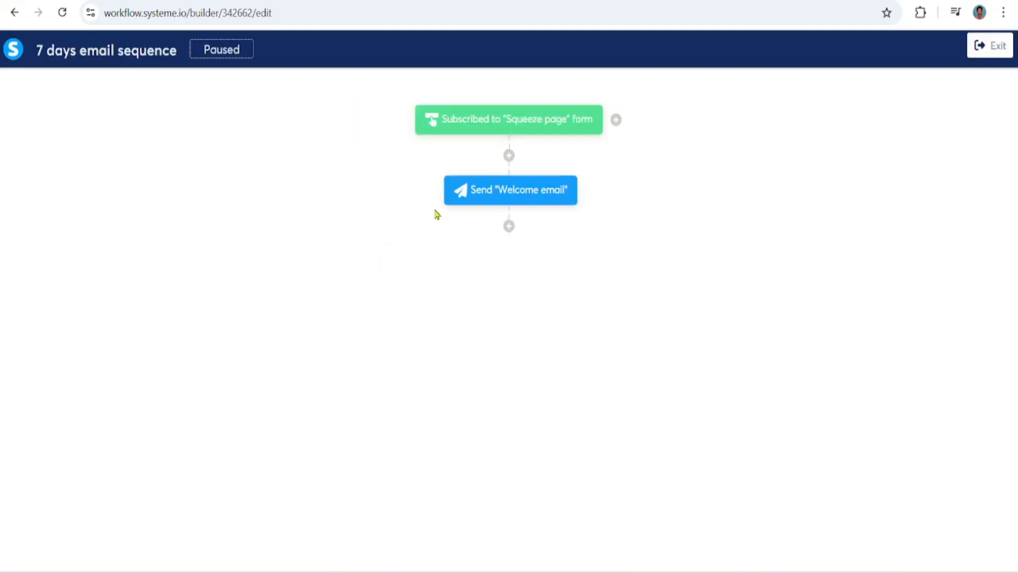
- Add a delay step of 1 day after the "Welcome email" step in the workflow
mouse_move(541, 189)
left_click(509, 226)
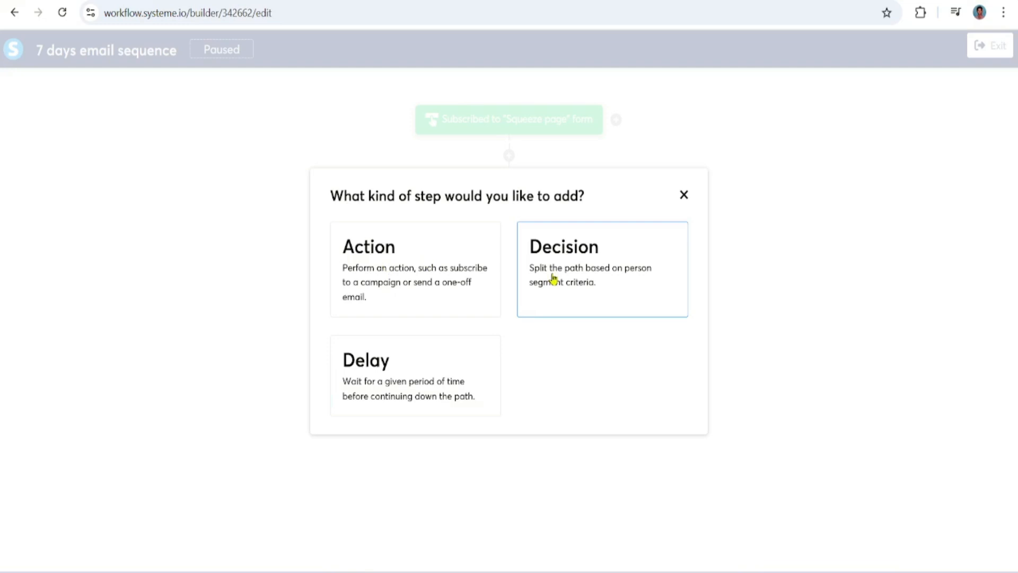
left_click(422, 375)
left_click(579, 286)
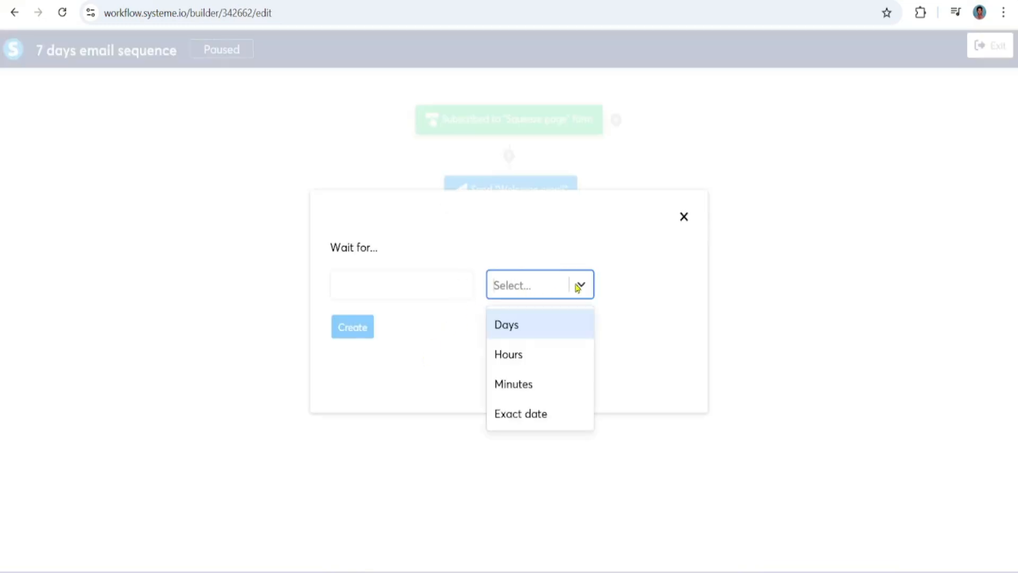
left_click(534, 332)
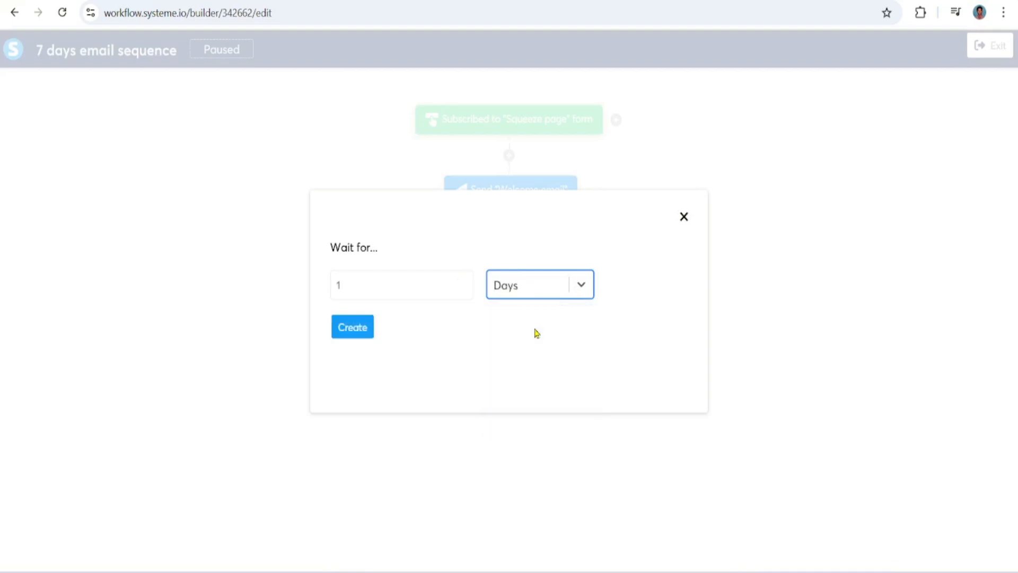
left_click(580, 284)
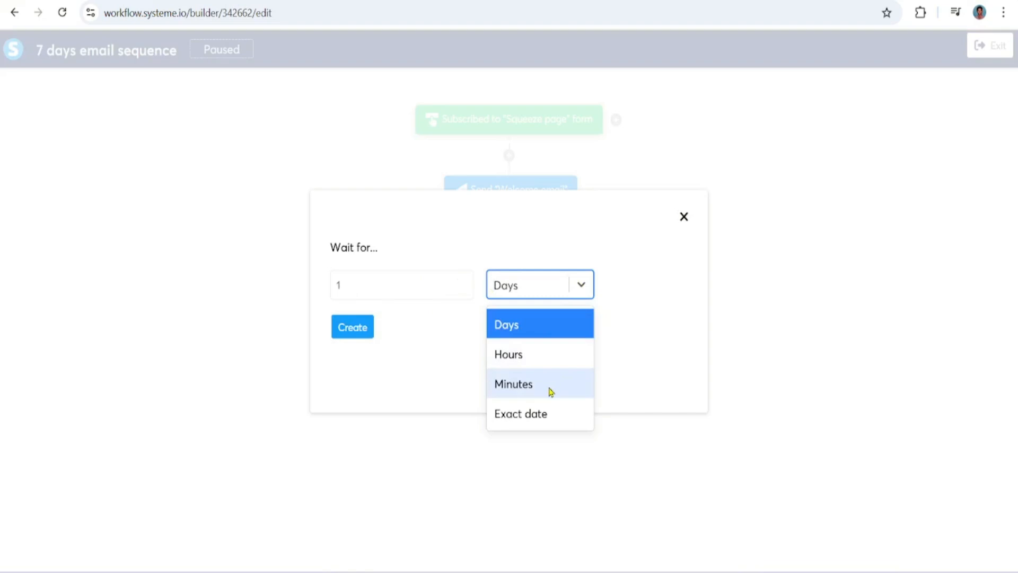
left_click(450, 342)
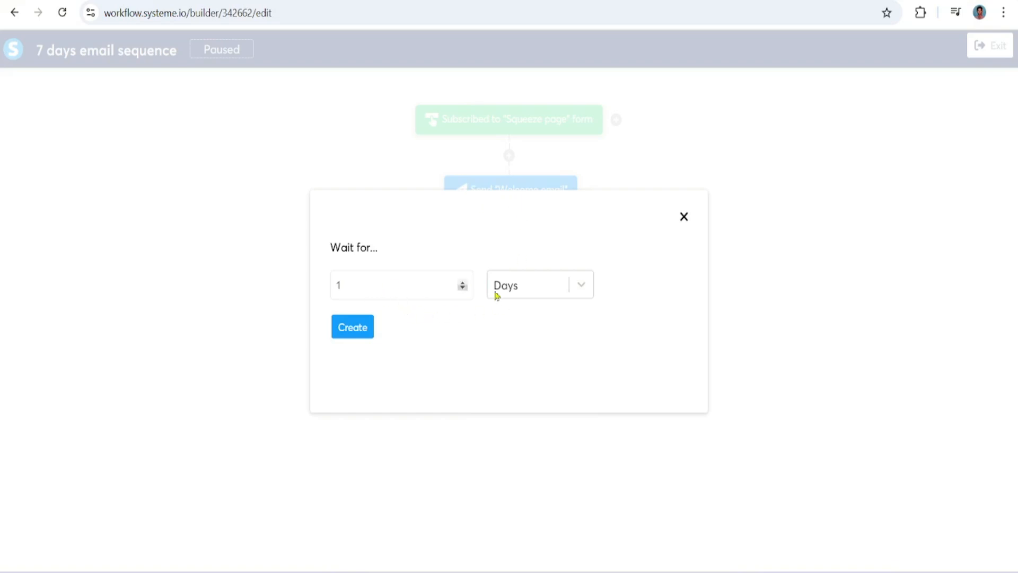
left_click(367, 342)
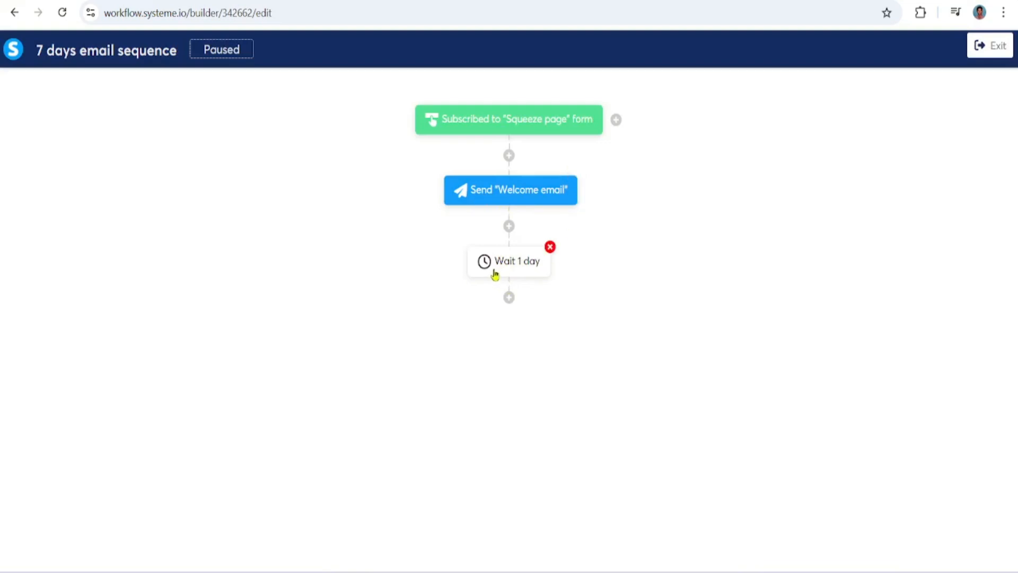
- Start a new action below the 1-day delay and set its type to "Send an email"
left_click(509, 297)
left_click(403, 273)
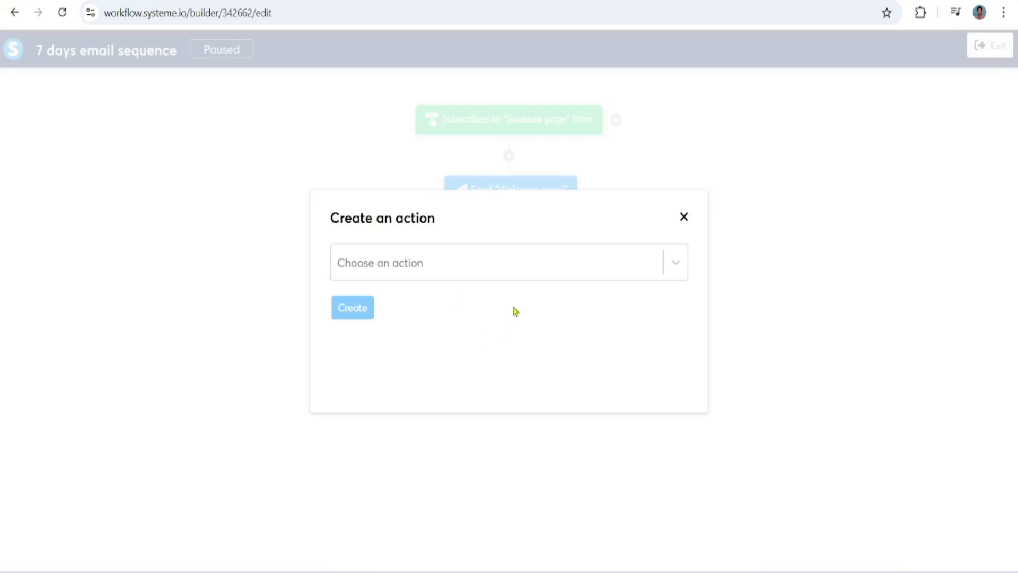
left_click(675, 262)
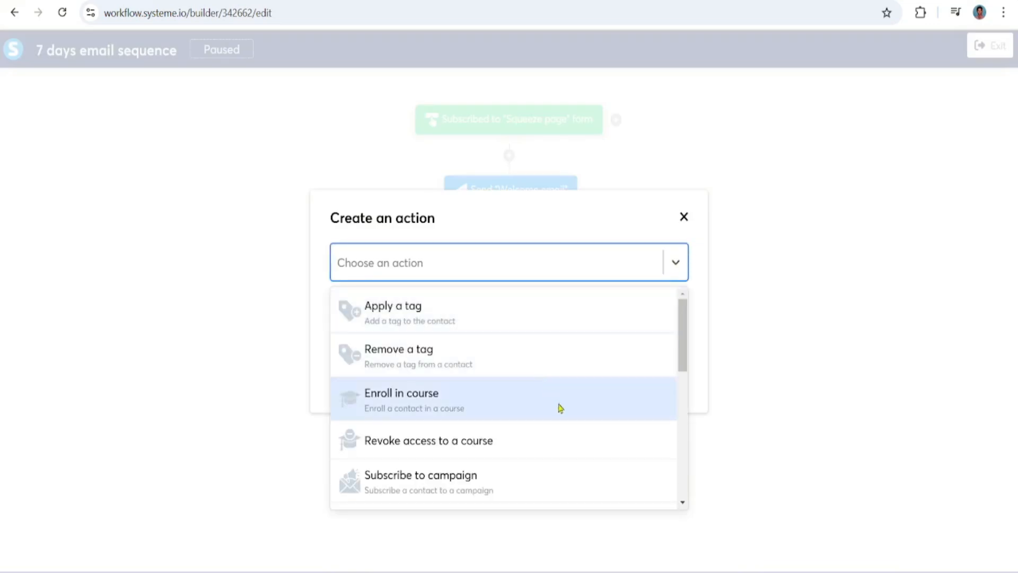
left_click_drag(683, 342, 679, 413)
left_click(504, 381)
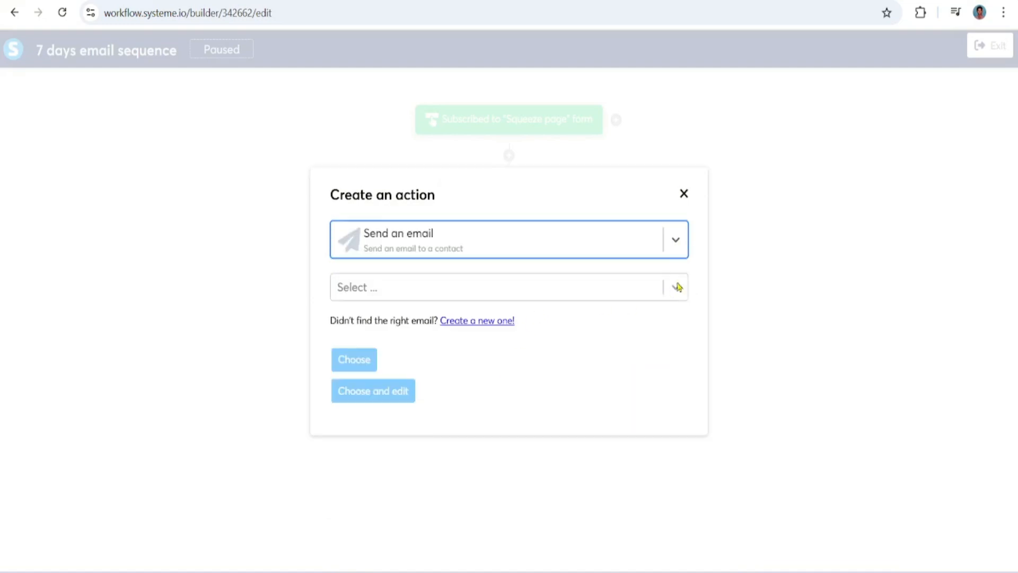
- Create a new email with the subject "Test" for this action and open it for editing
left_click(675, 286)
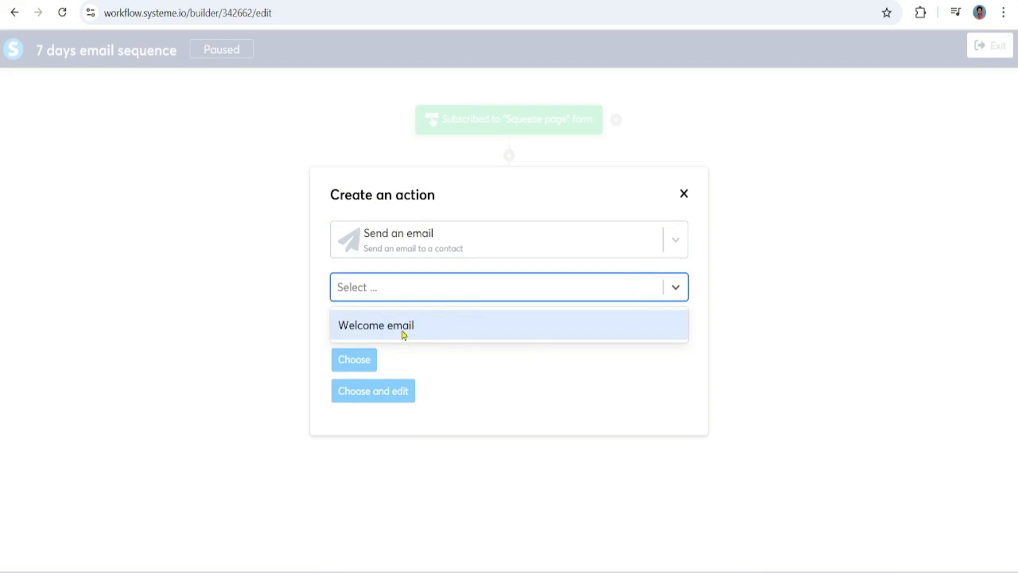
left_click(495, 354)
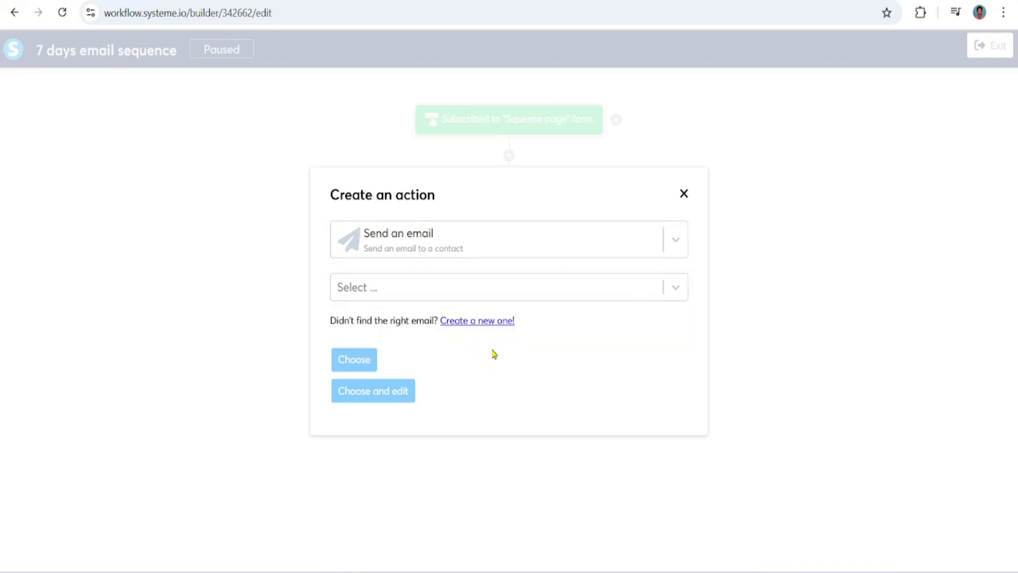
left_click(485, 321)
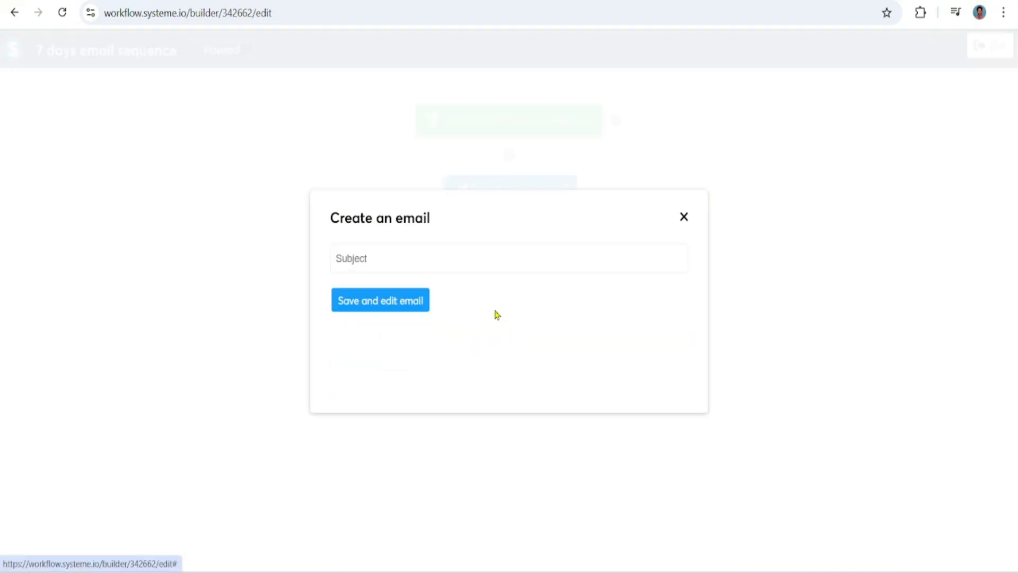
left_click(412, 246)
type("Test")
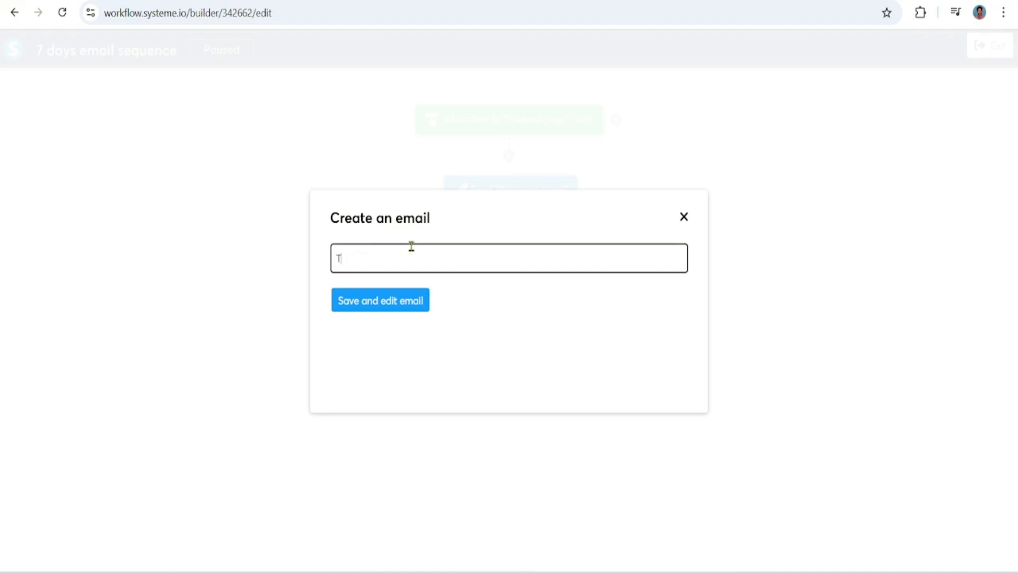
left_click(397, 301)
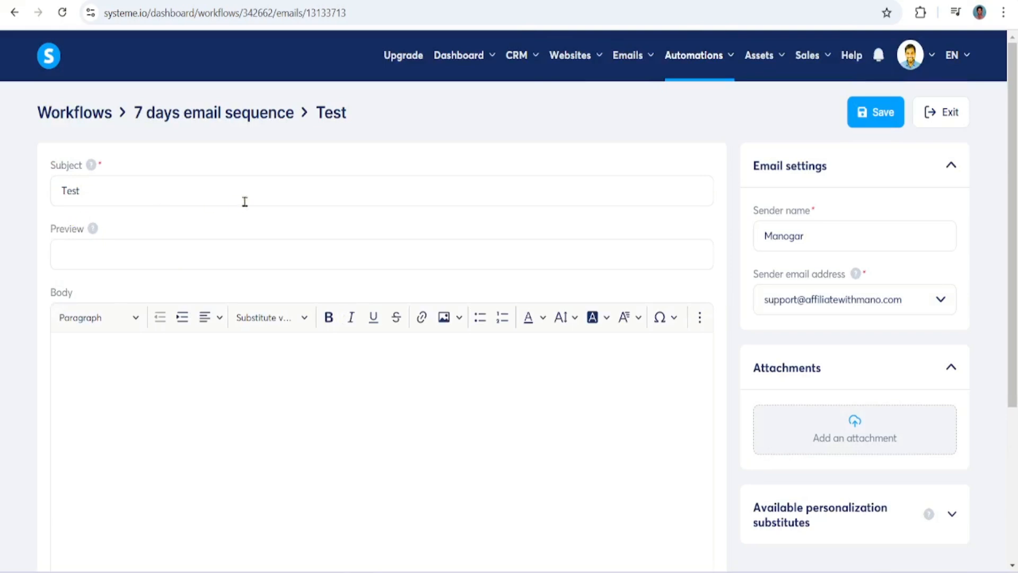
- Write the body as spaced lines: "Hey", "Thank you for joining the VIP circle", "Check this new method that is generating $1000 for the newbies"
left_click(151, 366)
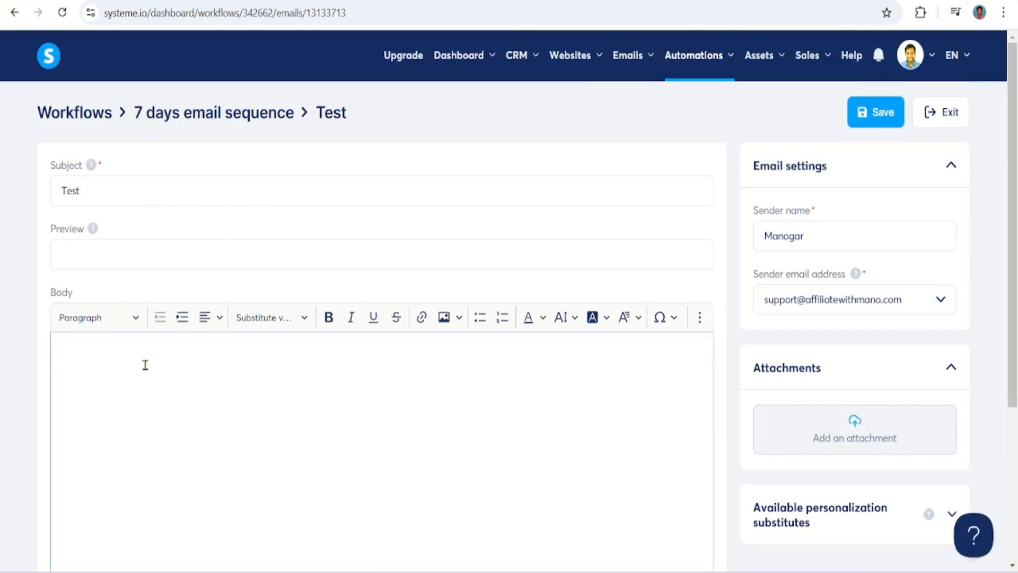
type("Hey")
type("Than")
type("k you fro")
type("or teh")
type(" joining ")
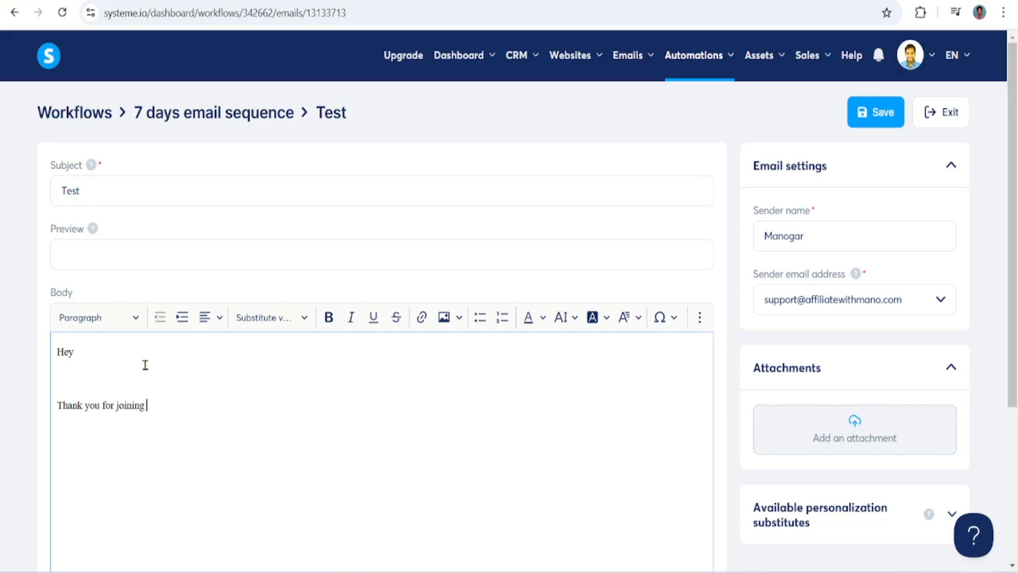
type("the VIP circl")
type("Check")
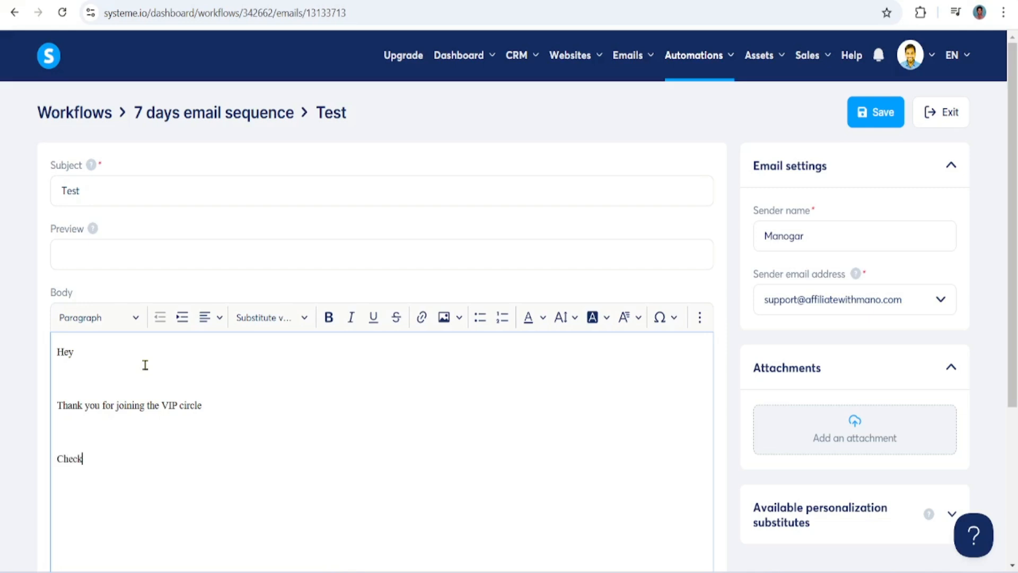
type(" this new method that is ge")
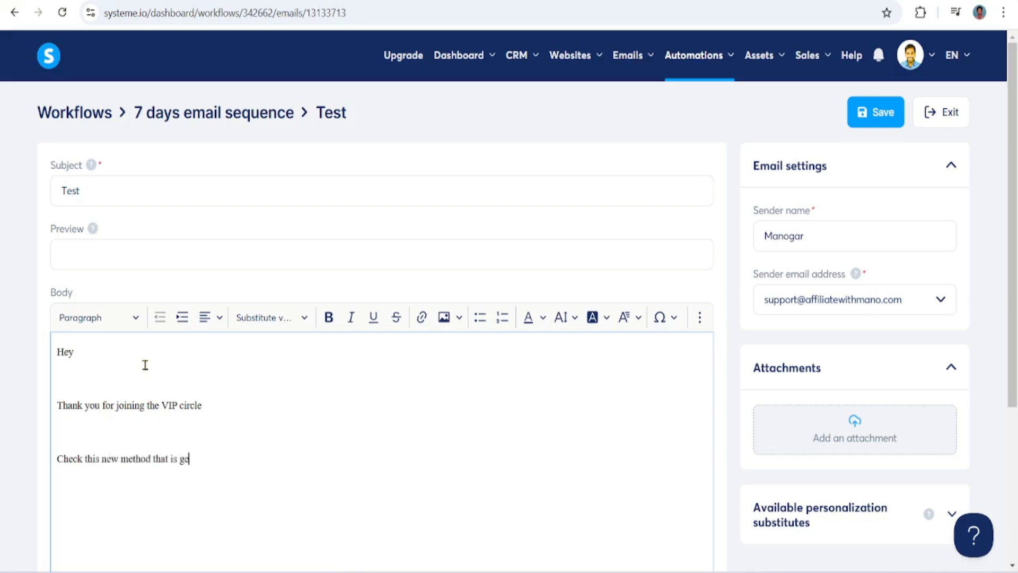
type("nerating $1000 for the newbies")
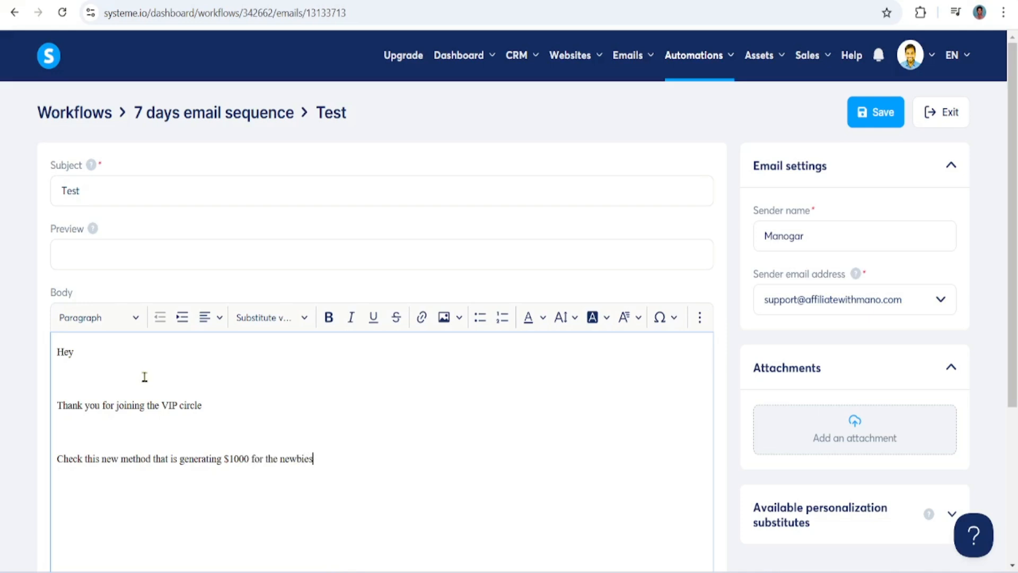
- Make the "Check this new method" line bold and underlined, and open and dismiss its link URL entry
triple_click(212, 459)
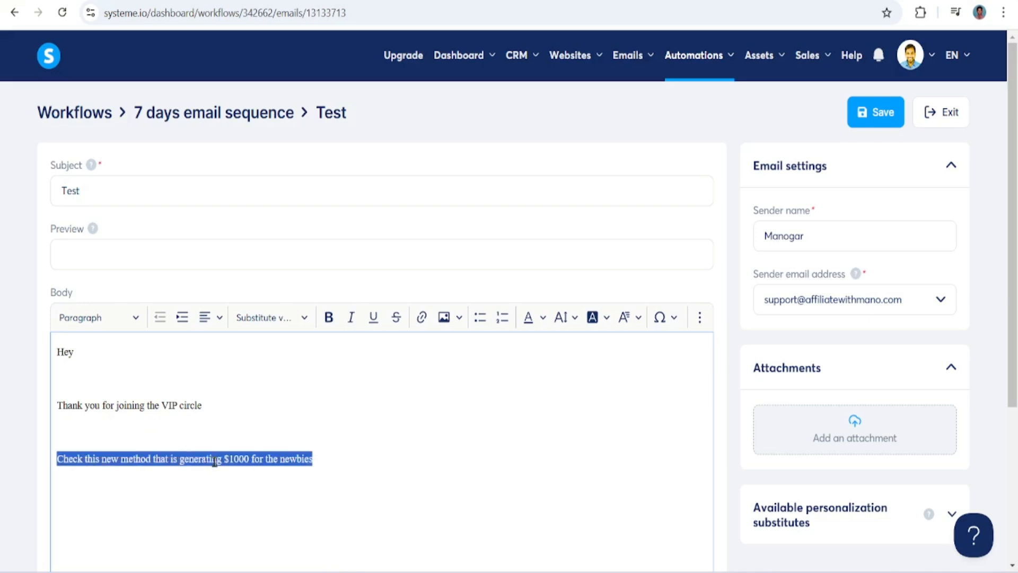
left_click(328, 317)
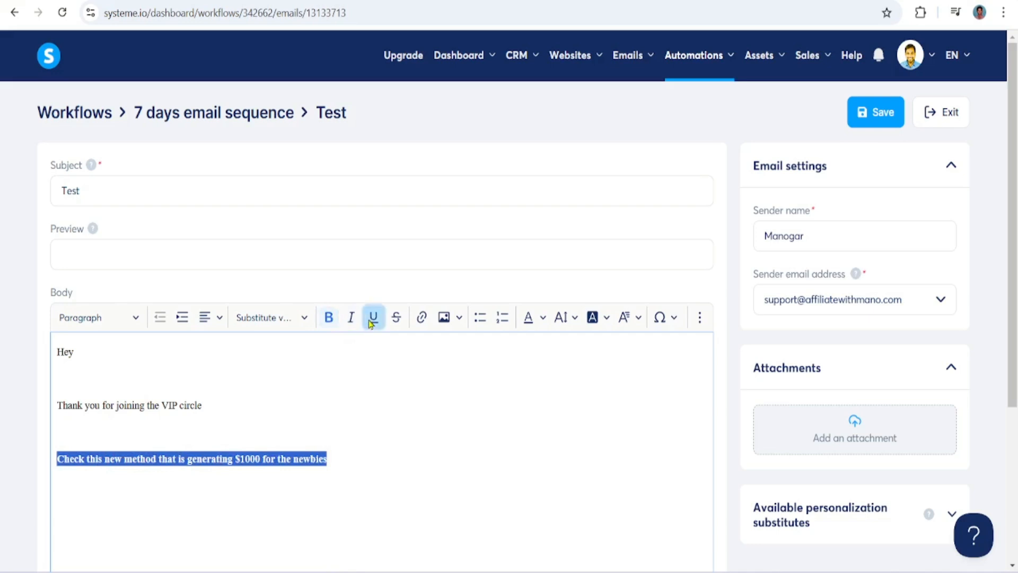
left_click(373, 317)
left_click(422, 318)
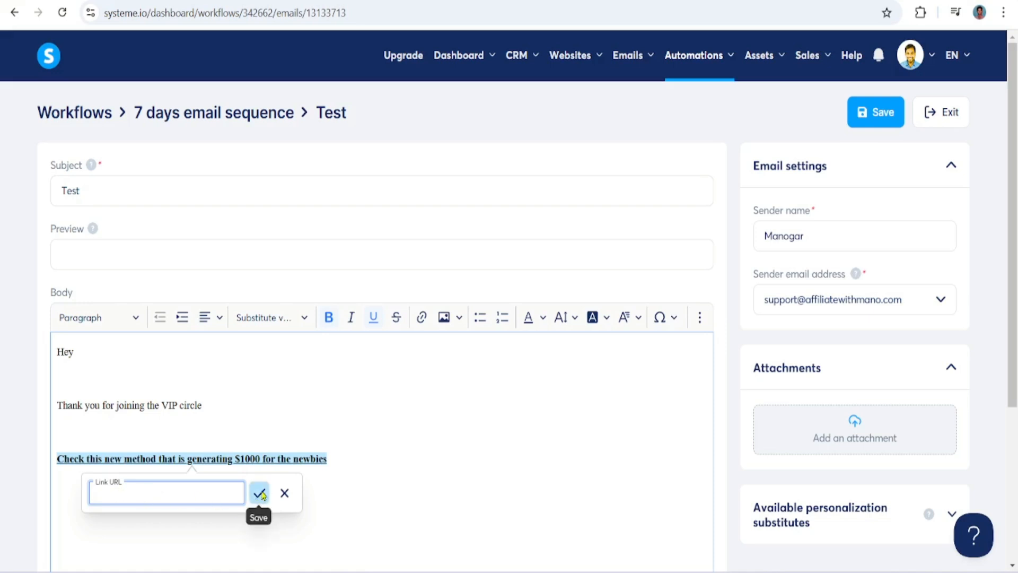
left_click(105, 512)
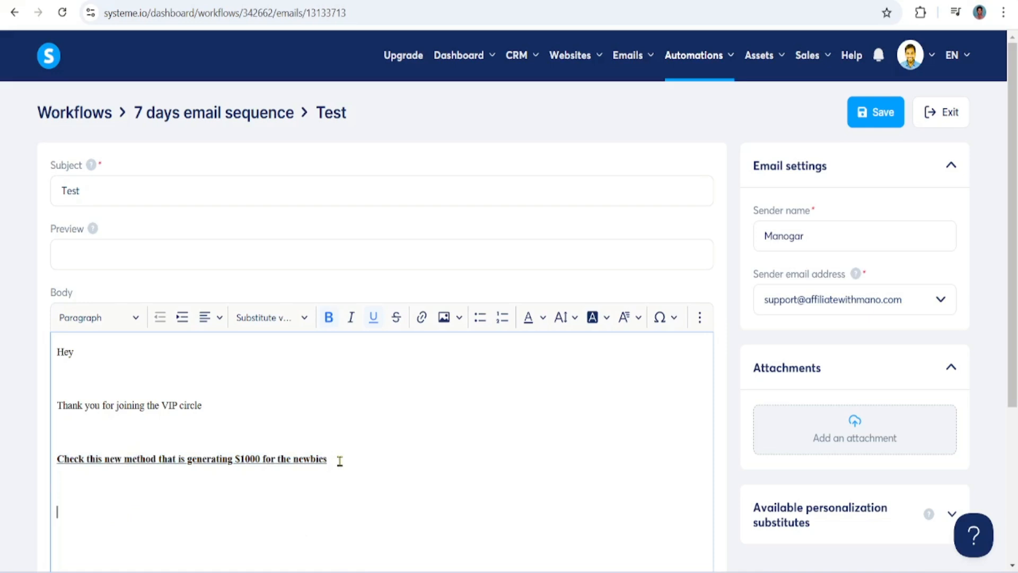
- Add a closing "talk soon" with the sender's first name below it, and remove bold and underline from both lines
type("talkm")
type("Mano")
left_click_drag(92, 546, 53, 518)
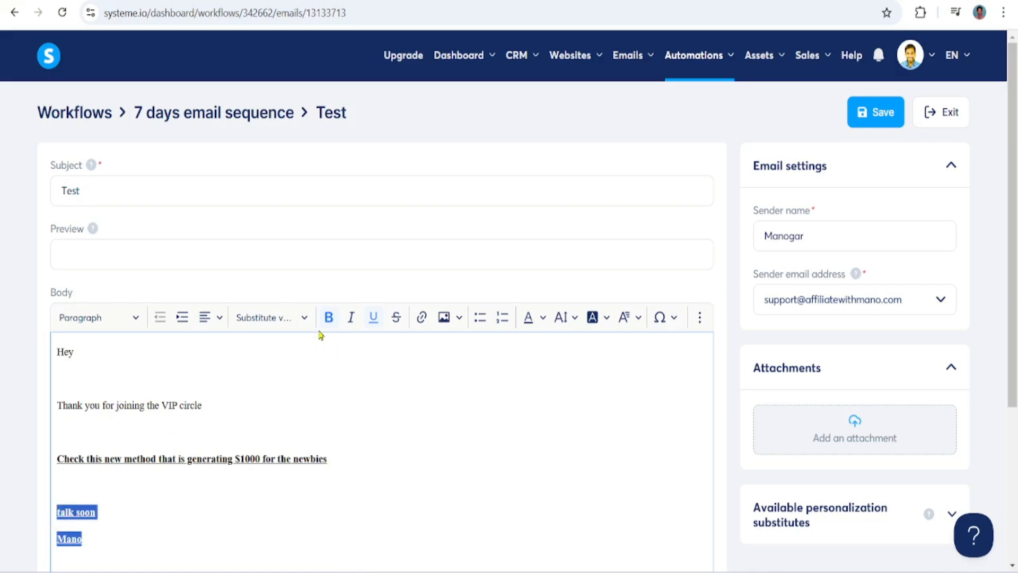
left_click(329, 317)
left_click(374, 317)
left_click(243, 412)
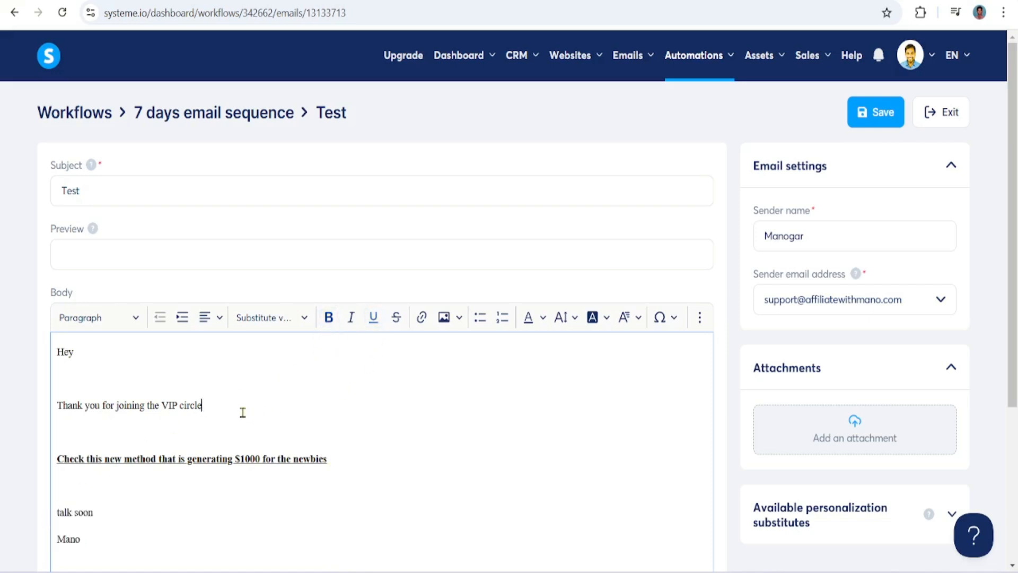
- Set the font size of the entire "Test" email body to 18 and save the email
left_click(112, 537)
left_click_drag(113, 537, 55, 348)
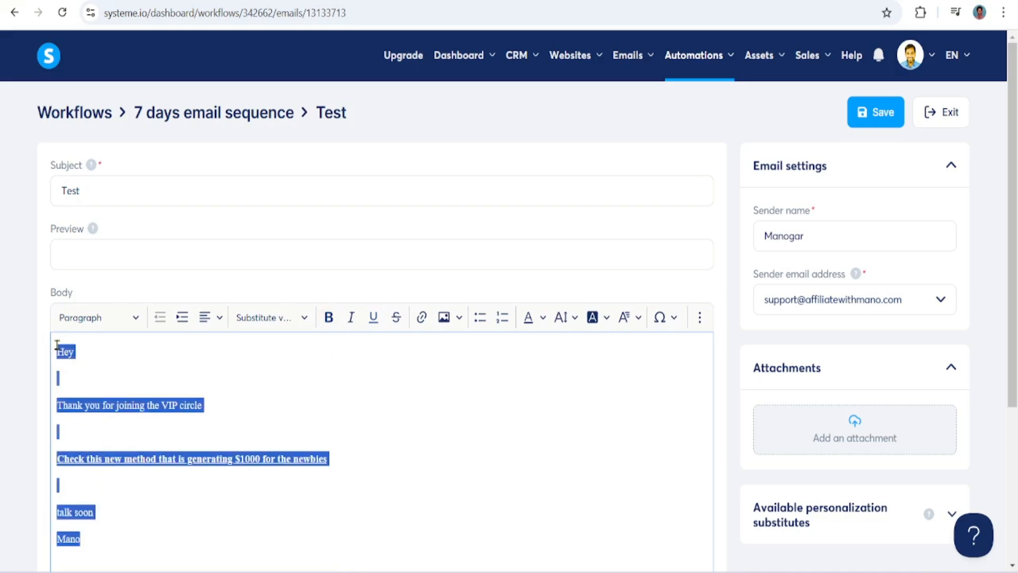
left_click(578, 327)
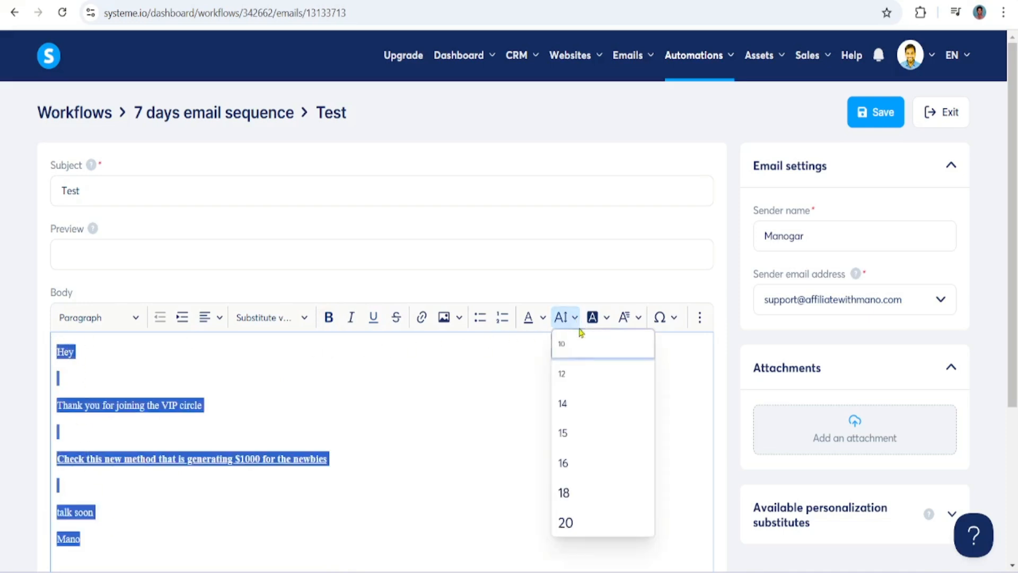
left_click(564, 493)
left_click(313, 406)
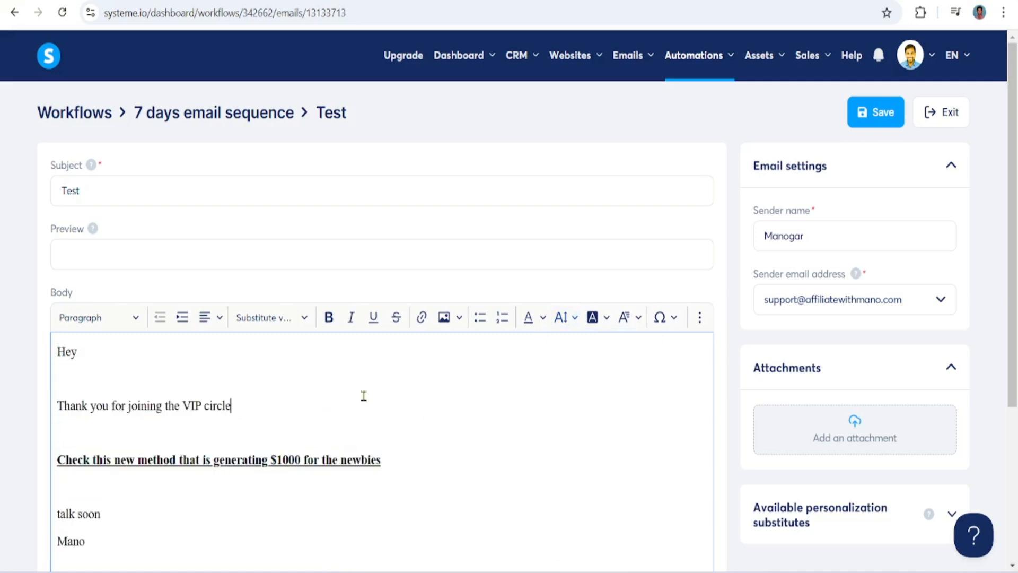
left_click(876, 112)
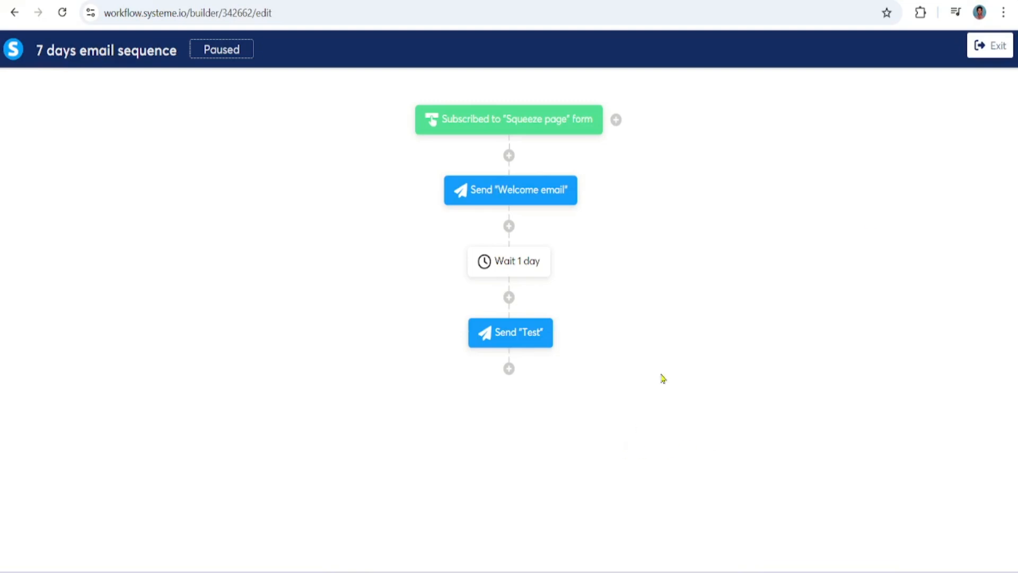
- Exit the workflow builder and activate the "7 days email sequence" workflow, confirming the action
left_click(1000, 48)
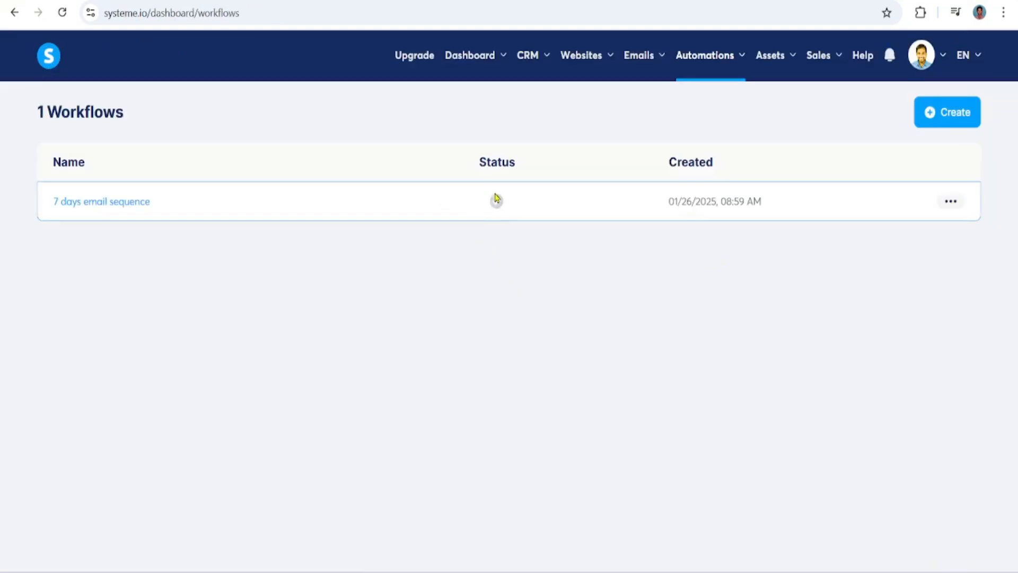
mouse_move(497, 201)
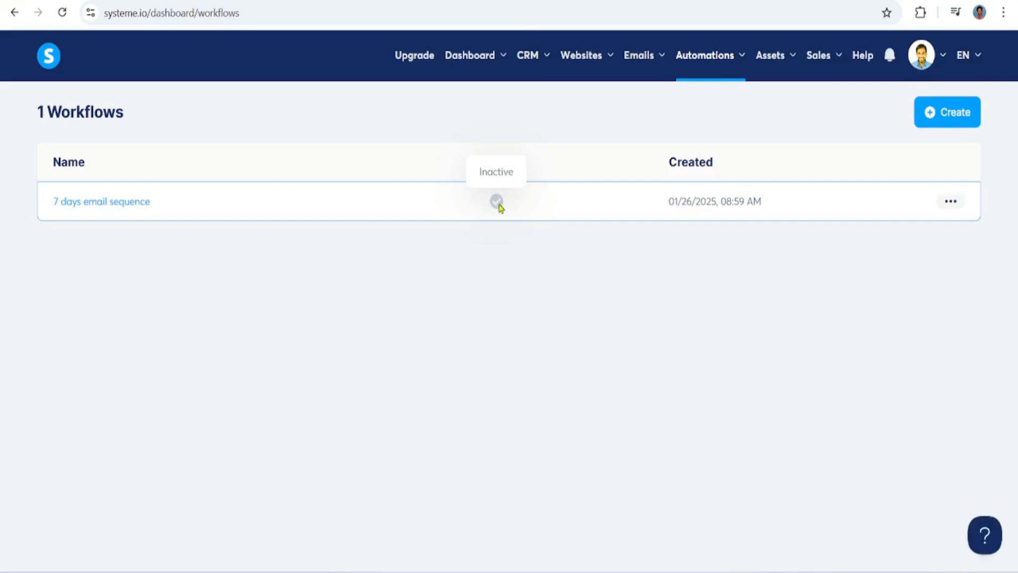
left_click(951, 202)
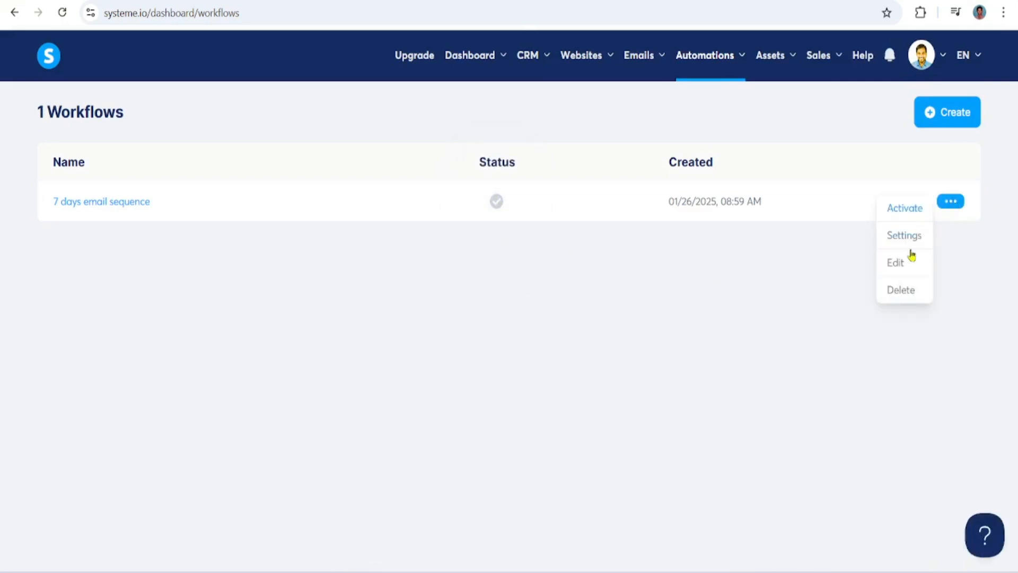
left_click(908, 211)
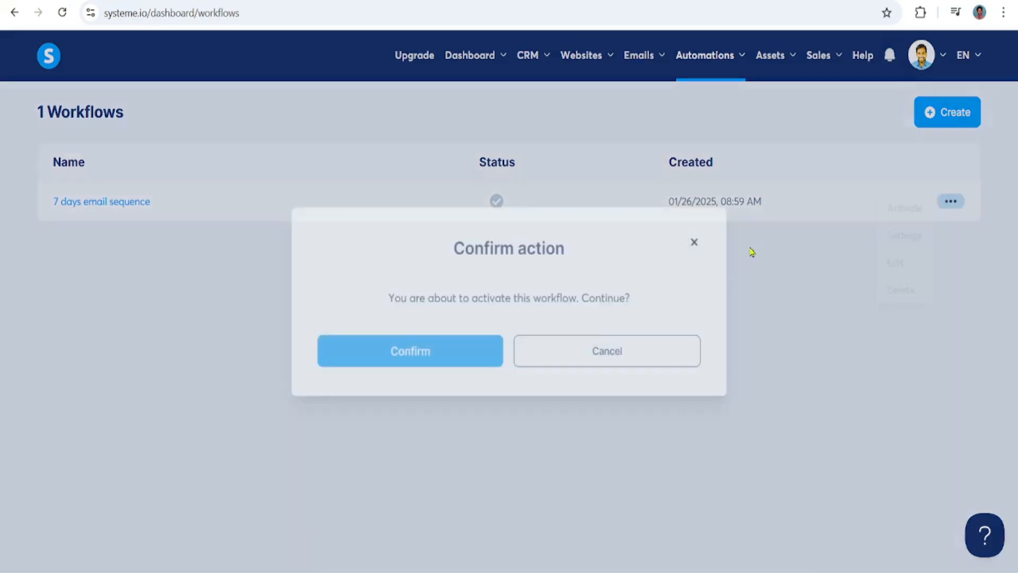
left_click(395, 360)
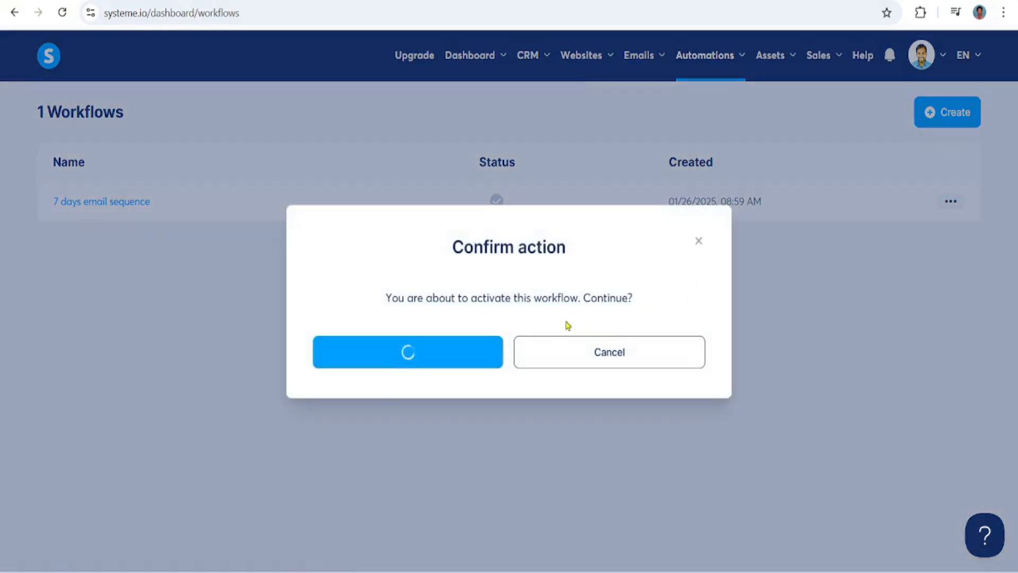